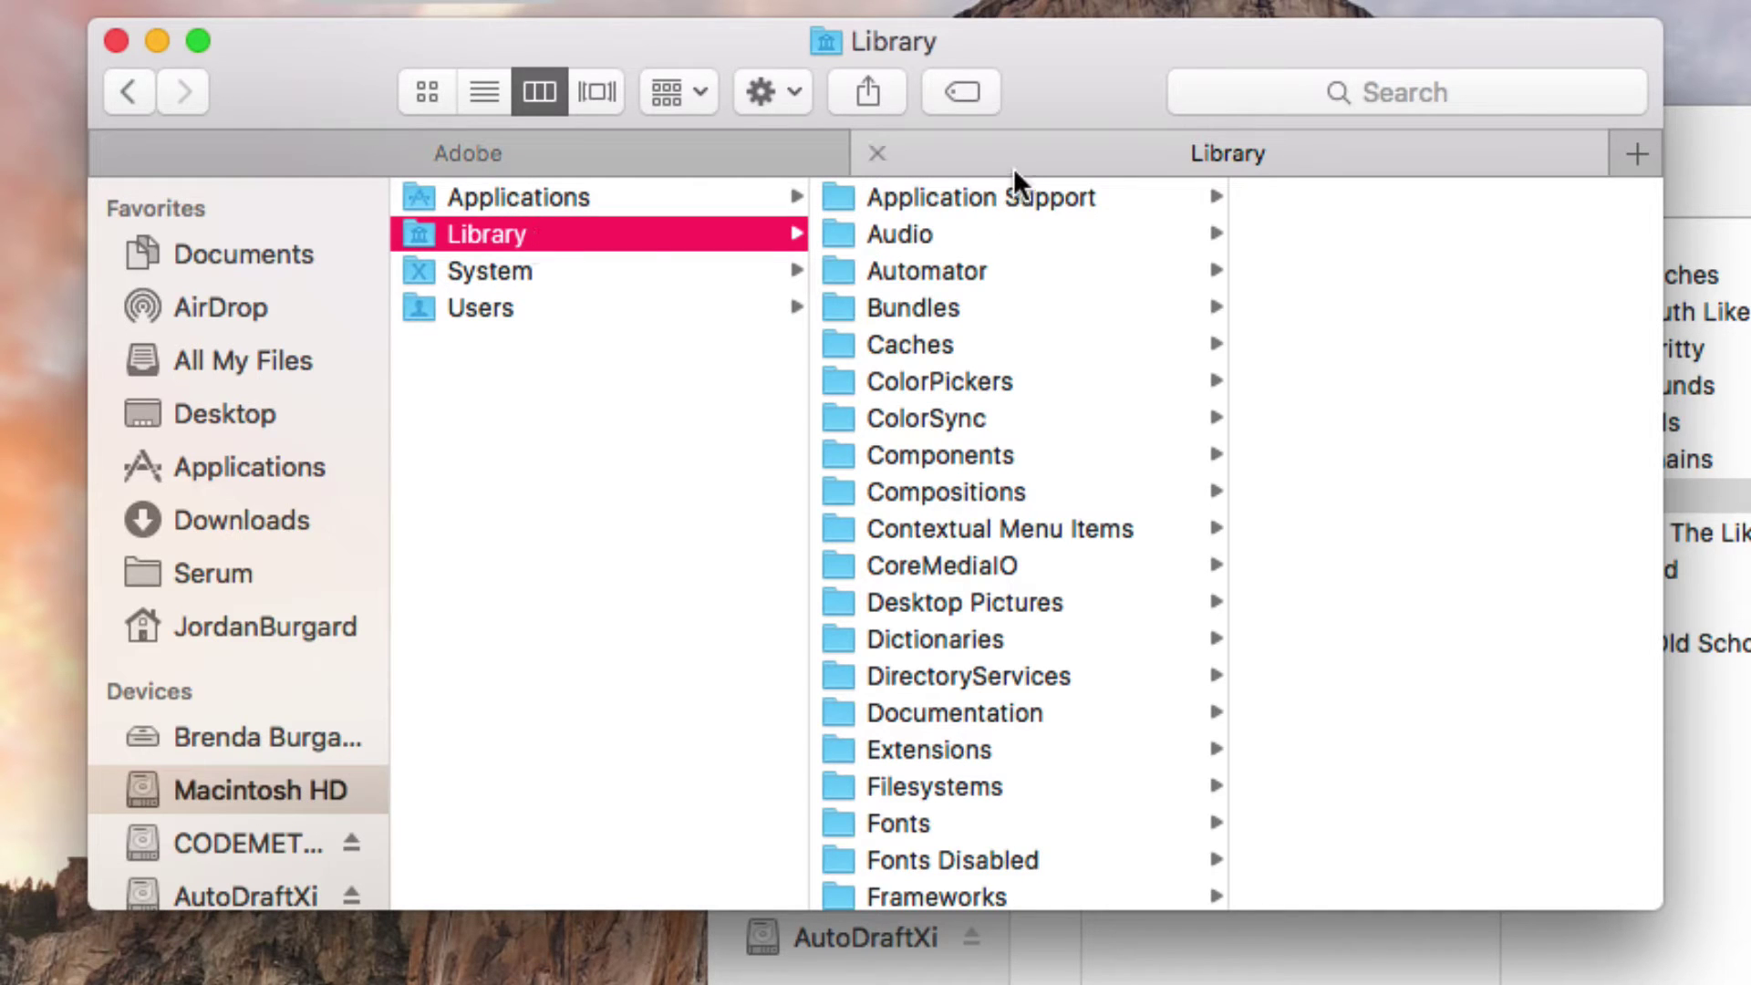
# Step: Navigate from the Library folder through Audio, Presets and Xfer Records into the Serum Presets folder
pyautogui.click(1014, 203)
pyautogui.press('Down')
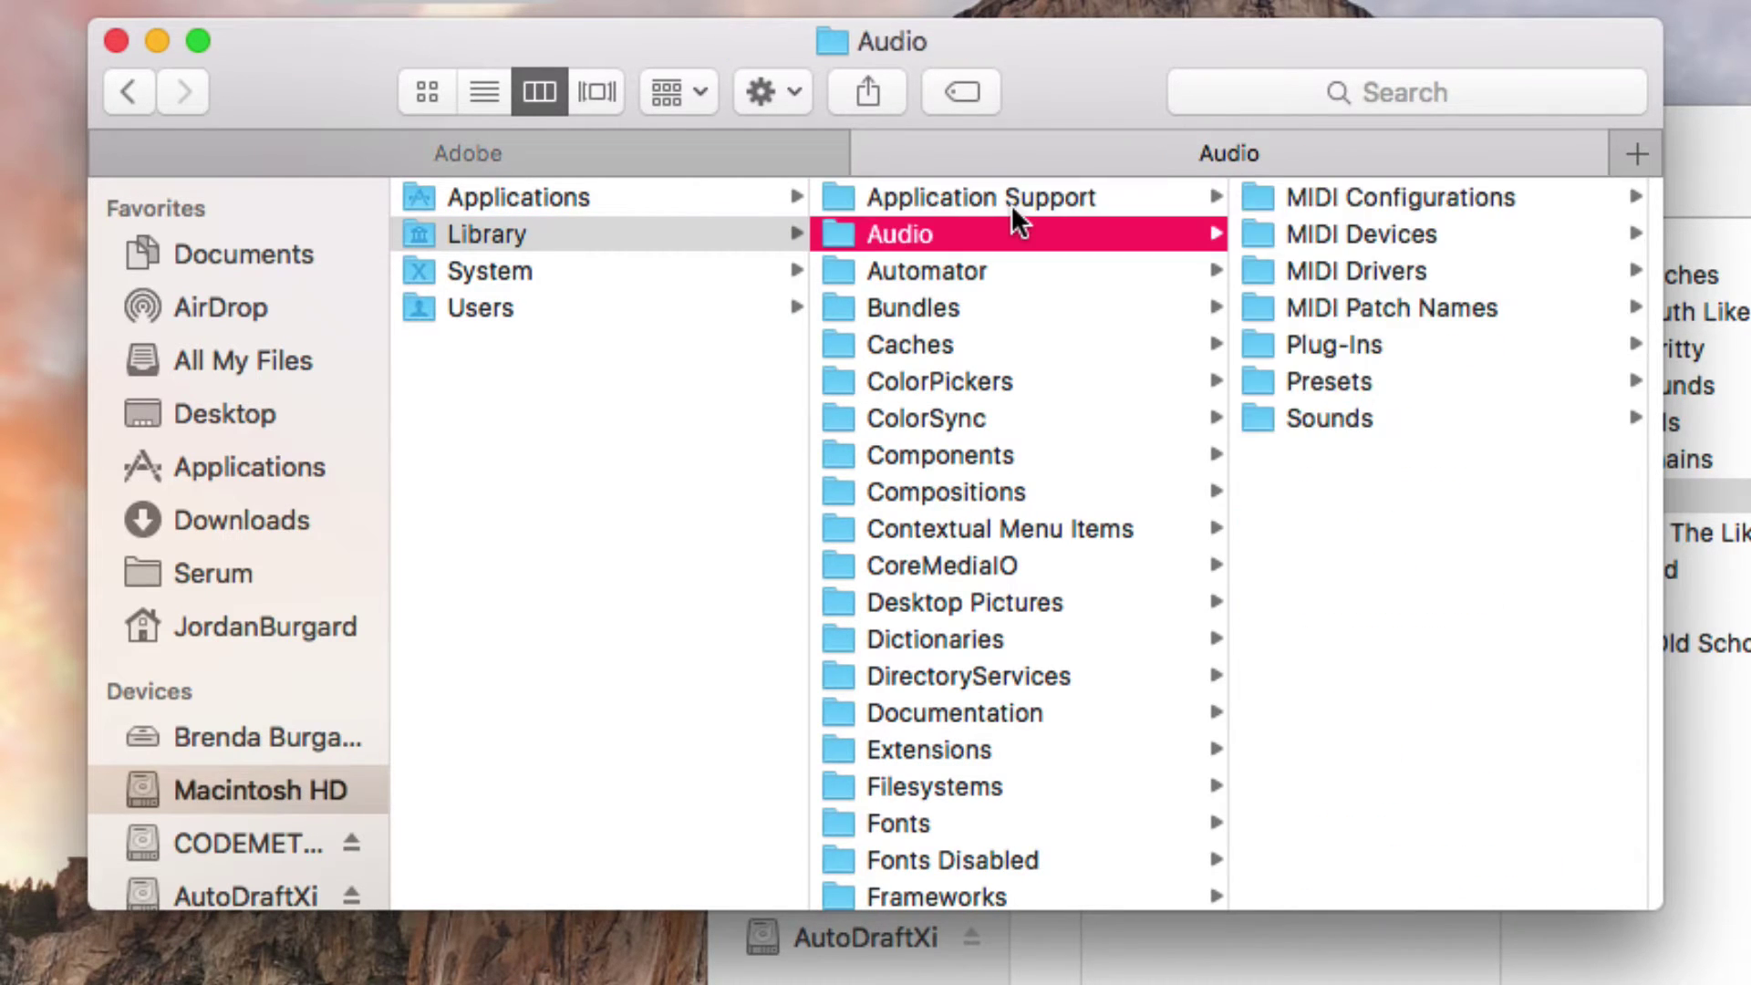
pyautogui.press('Right')
pyautogui.press('Down')
pyautogui.press('Down')
pyautogui.press('Down')
pyautogui.press('Down')
pyautogui.press('Down')
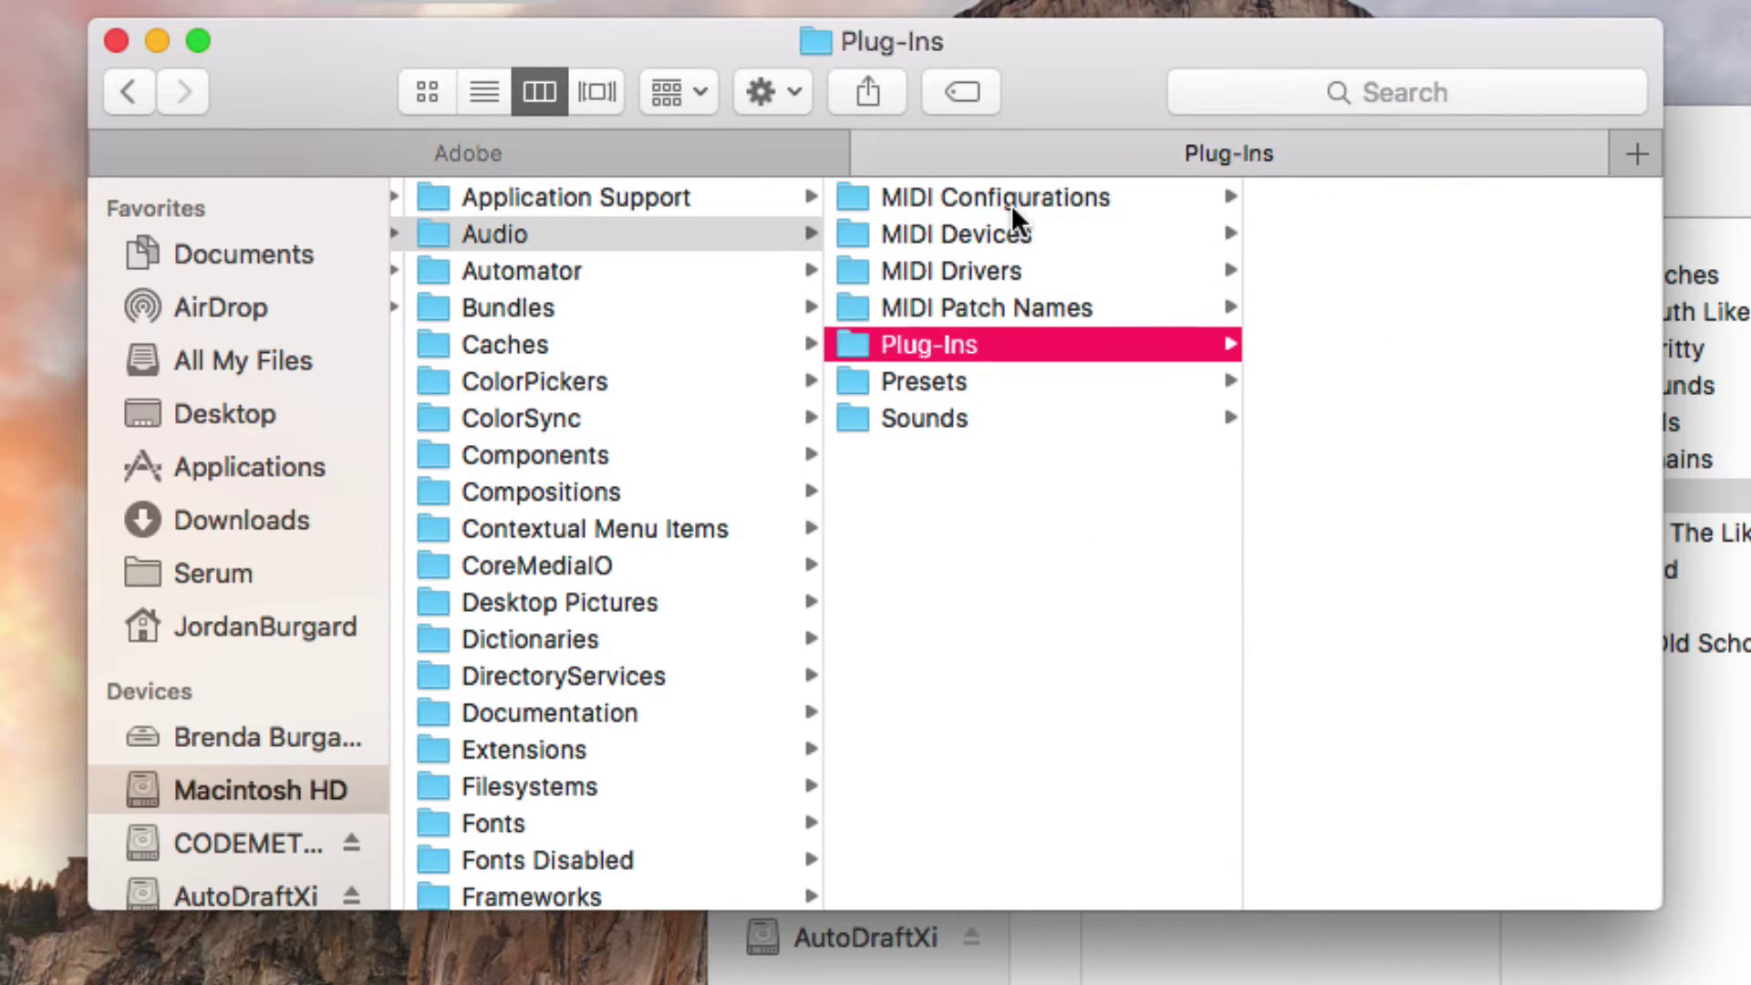
pyautogui.press('Right')
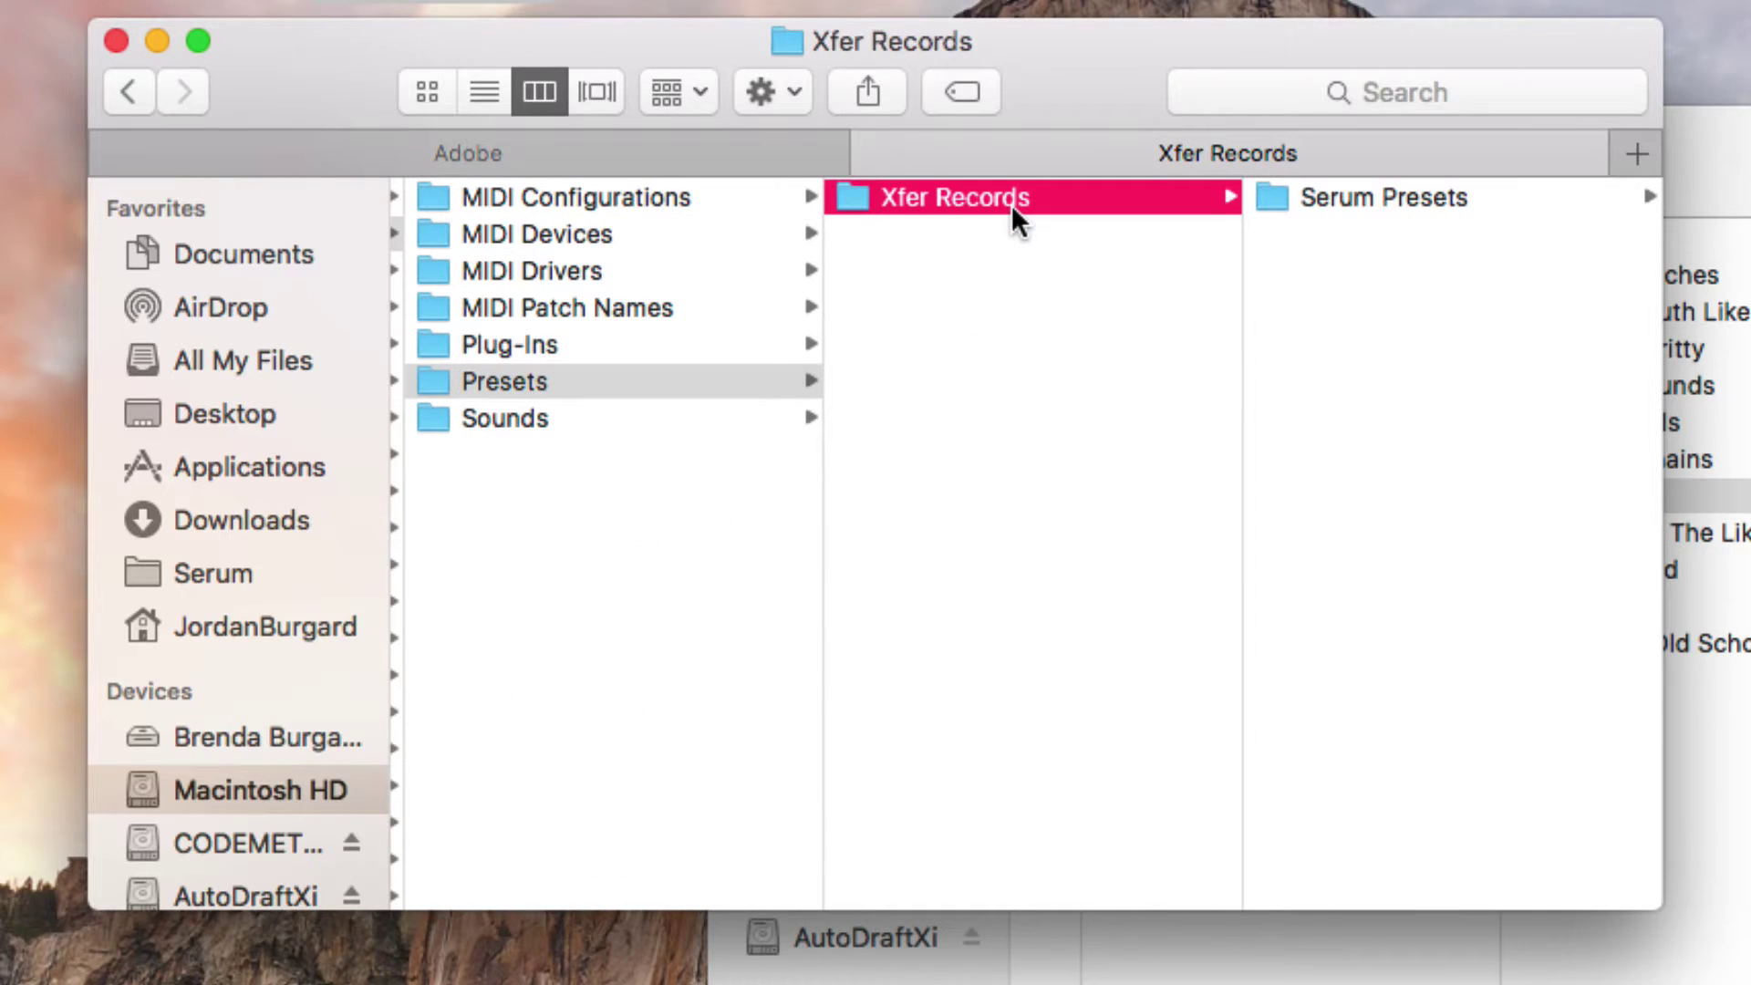
pyautogui.press('Right')
pyautogui.press('Right')
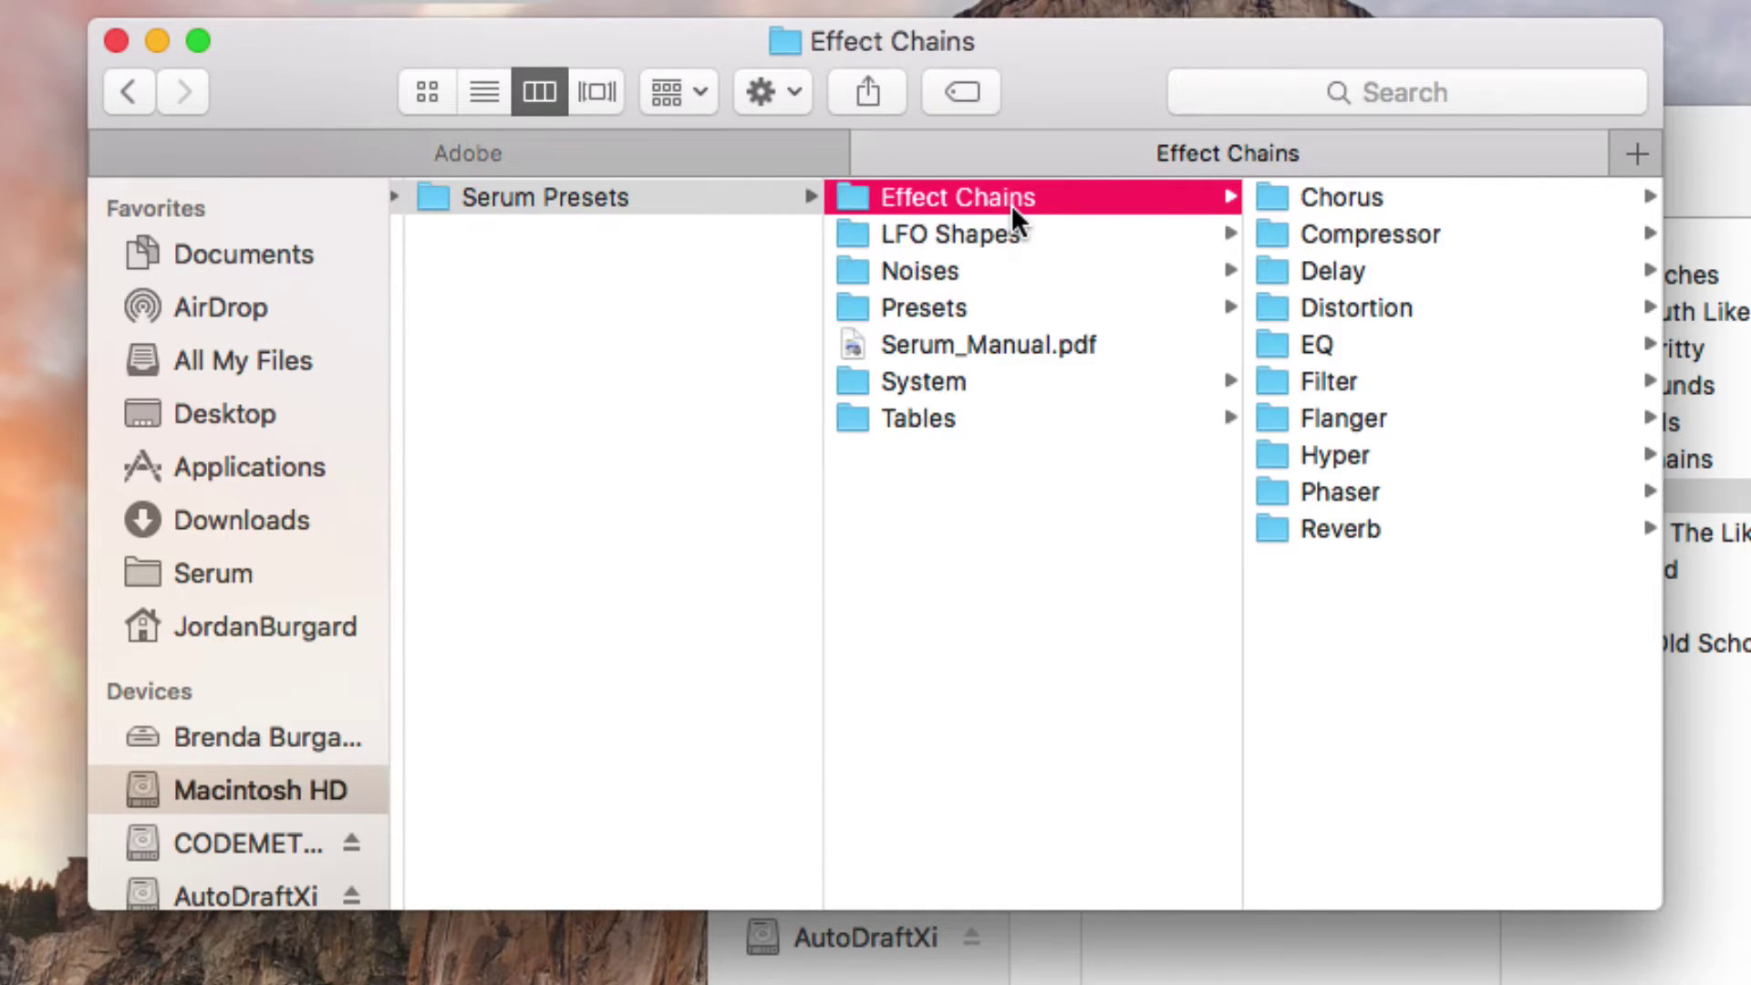
# Step: Open the User folder inside the Presets folder of Serum Presets
pyautogui.press('Down')
pyautogui.press('Down')
pyautogui.press('Down')
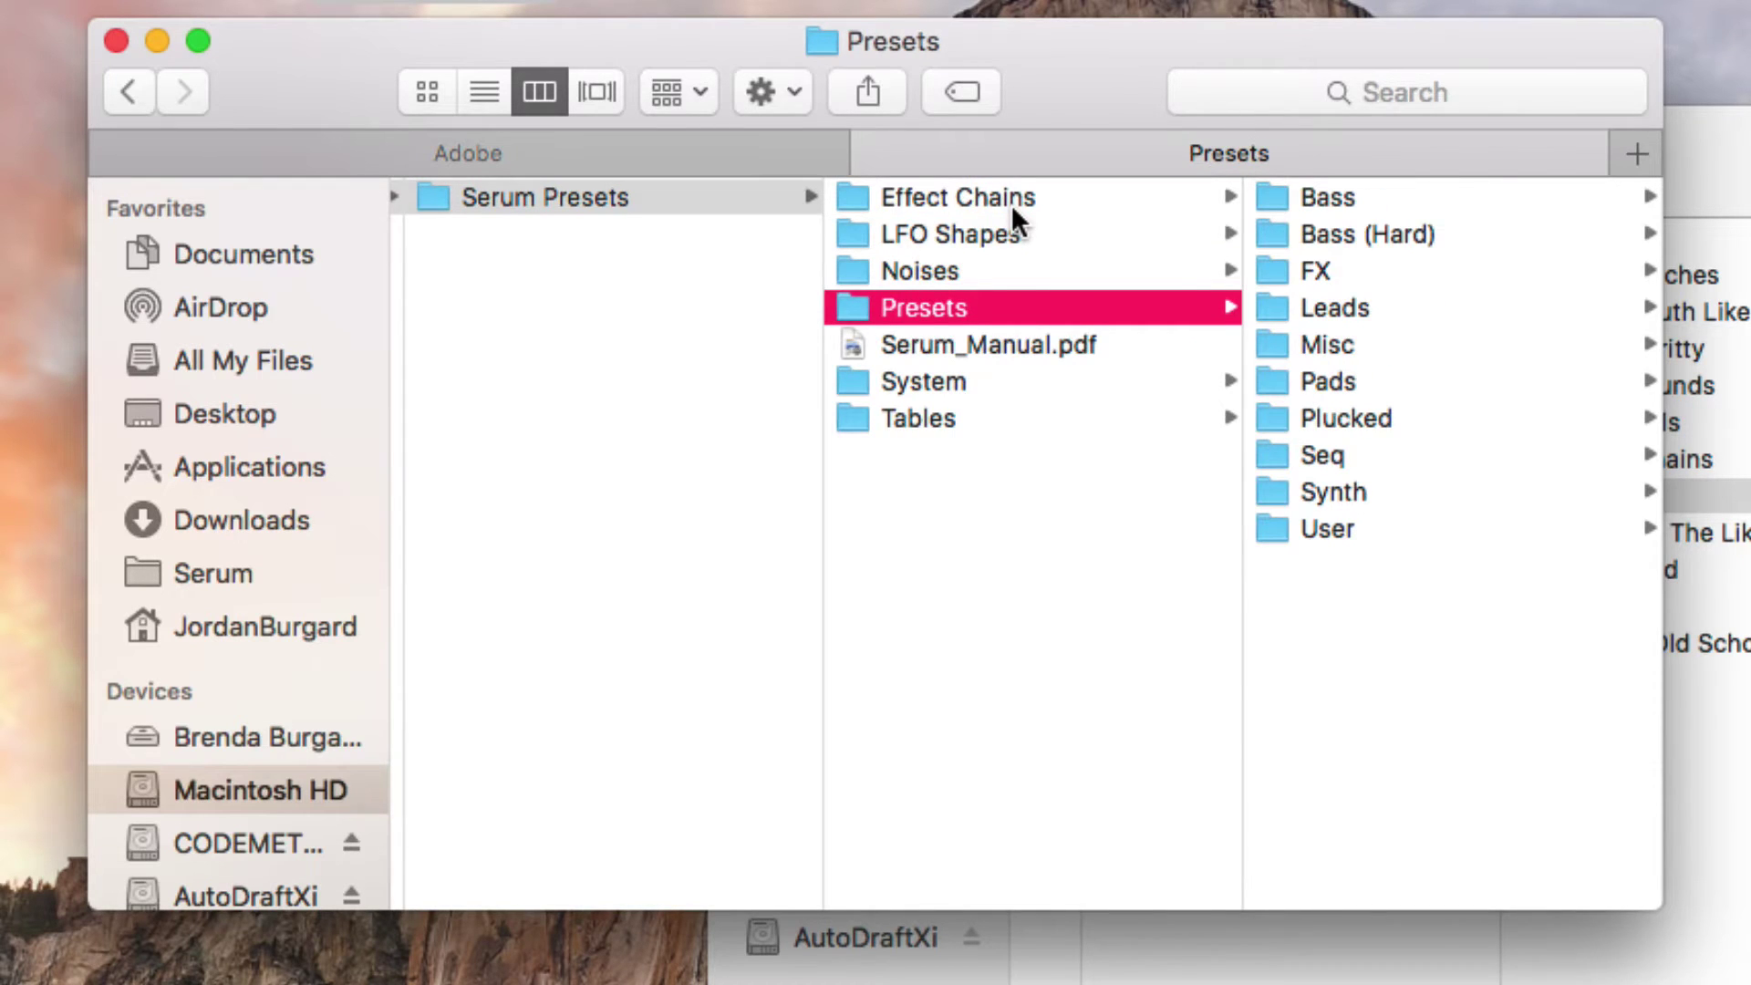
pyautogui.press('Right')
pyautogui.press('Down')
pyautogui.press('Down')
pyautogui.press('Down')
pyautogui.press('Down')
pyautogui.press('Down')
pyautogui.press('Down')
pyautogui.press('Down')
pyautogui.press('Down')
pyautogui.press('Down')
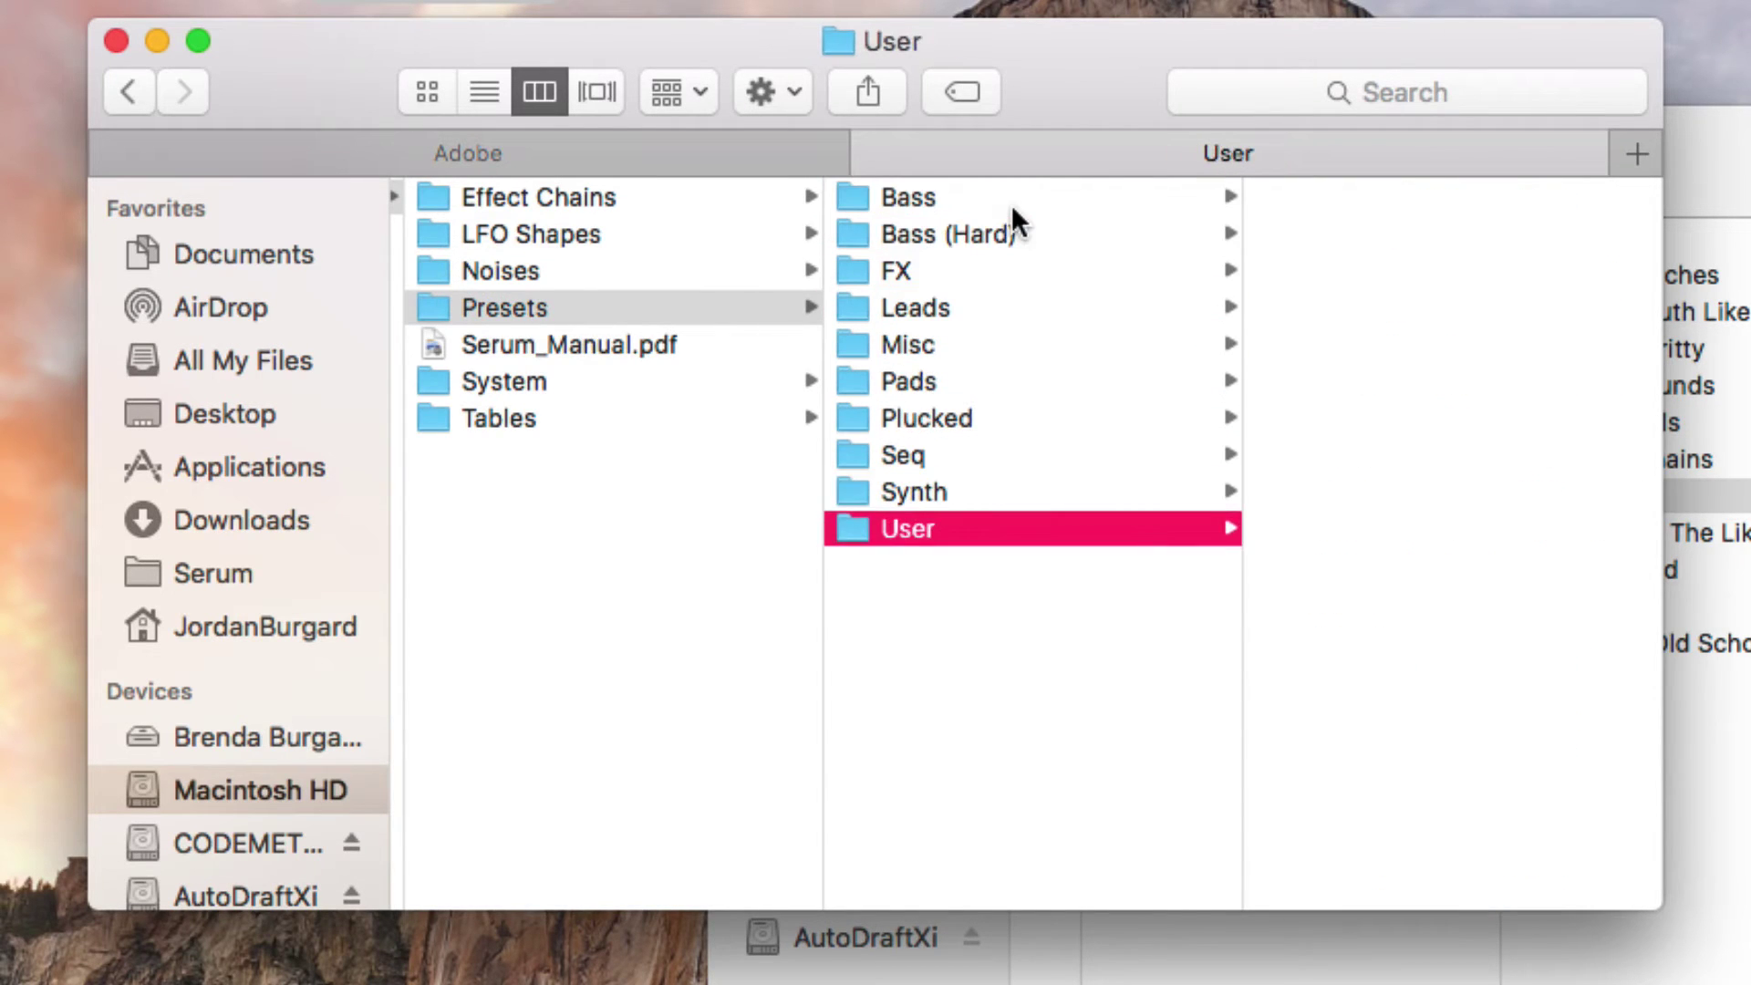
pyautogui.press('Right')
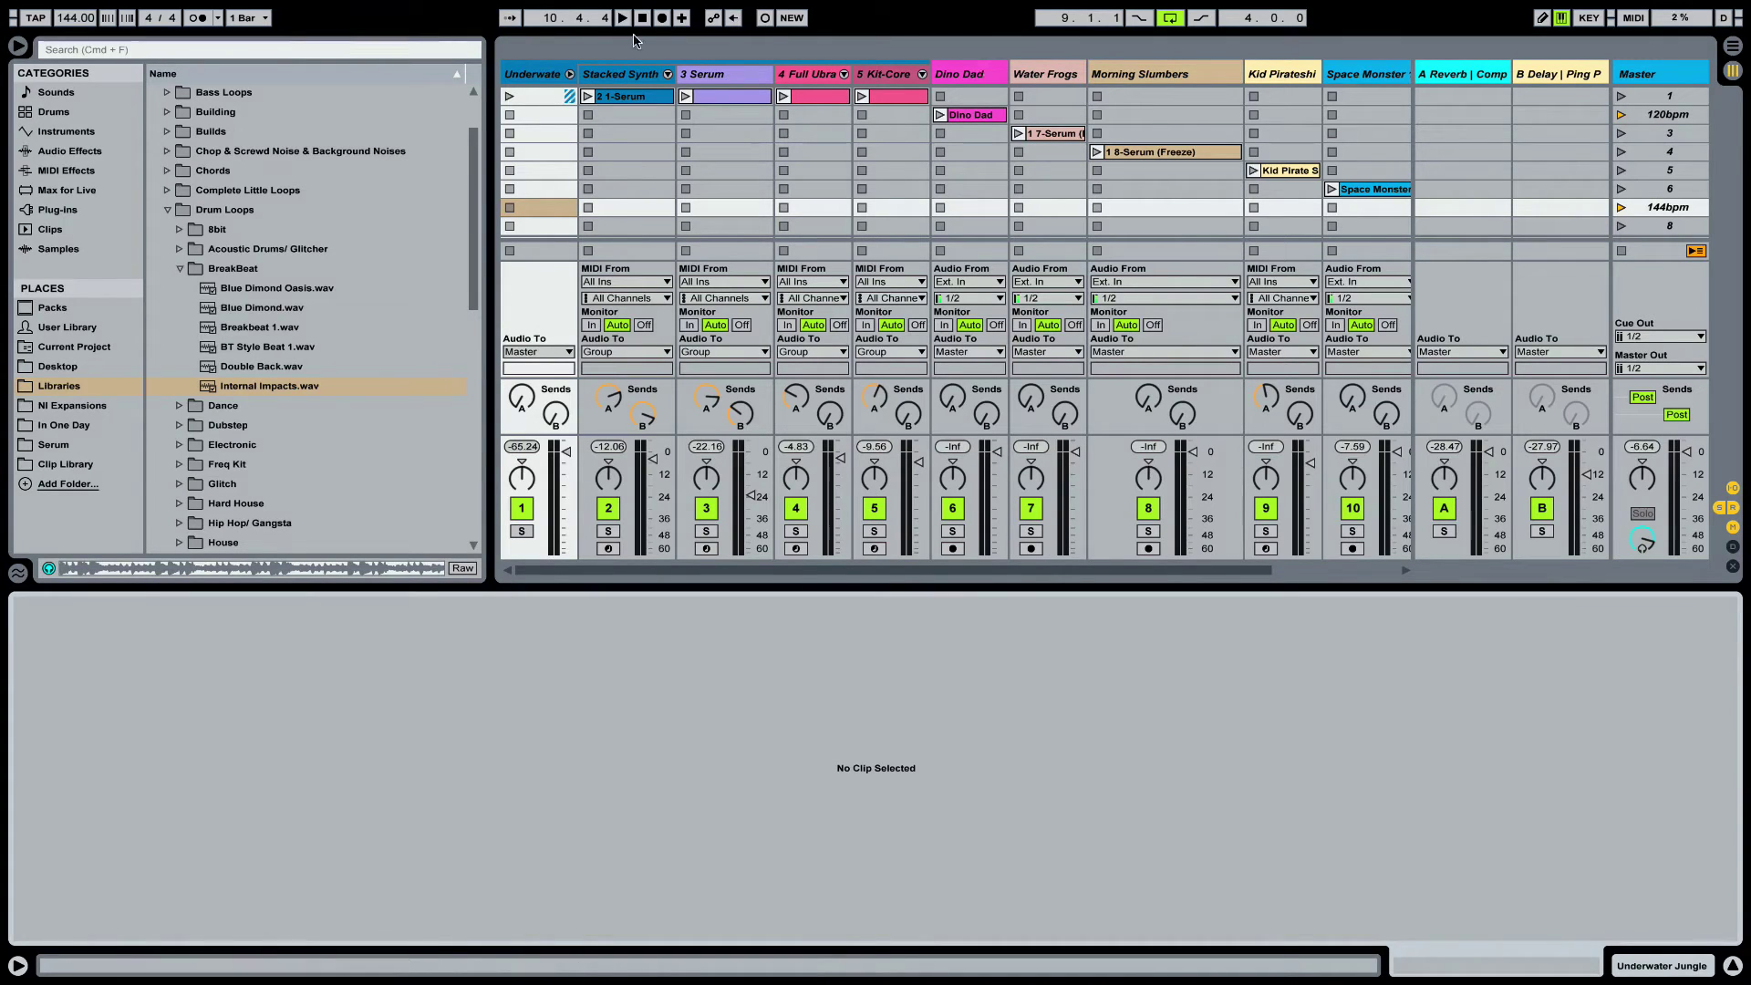
# Step: In Ableton Live, fold the Underwater Jungle track group and collapse the Drum Loops folder in the browser
pyautogui.click(570, 75)
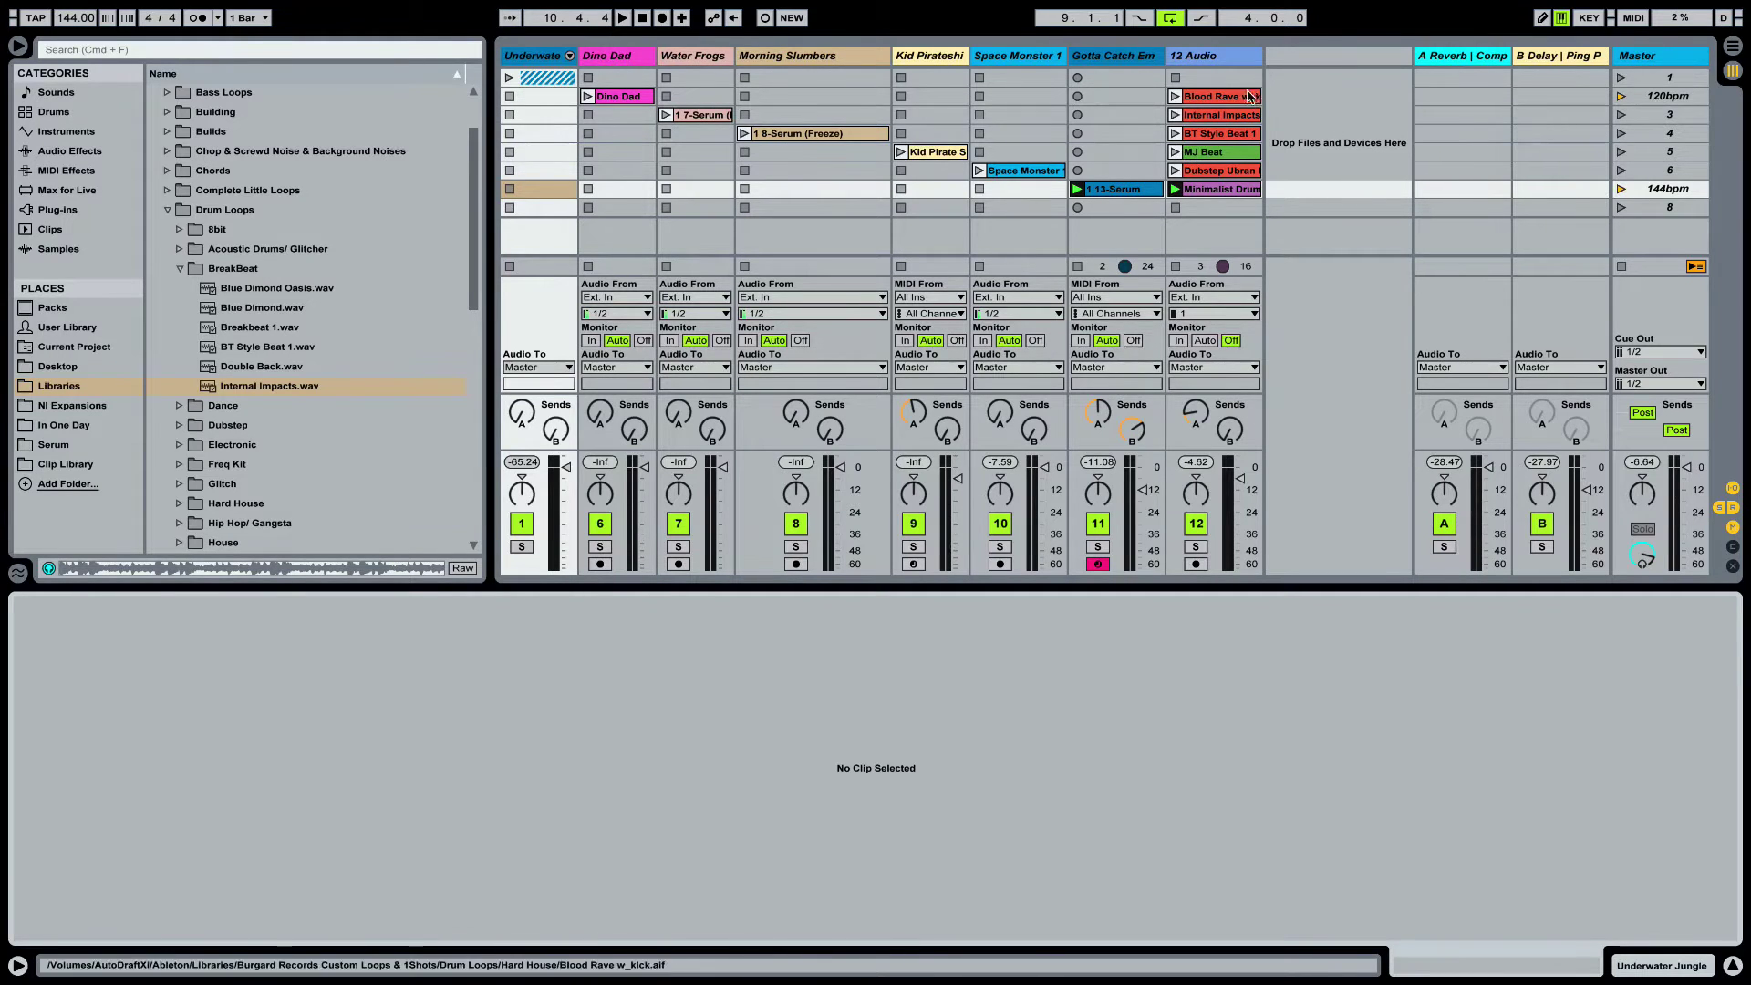
pyautogui.click(1194, 97)
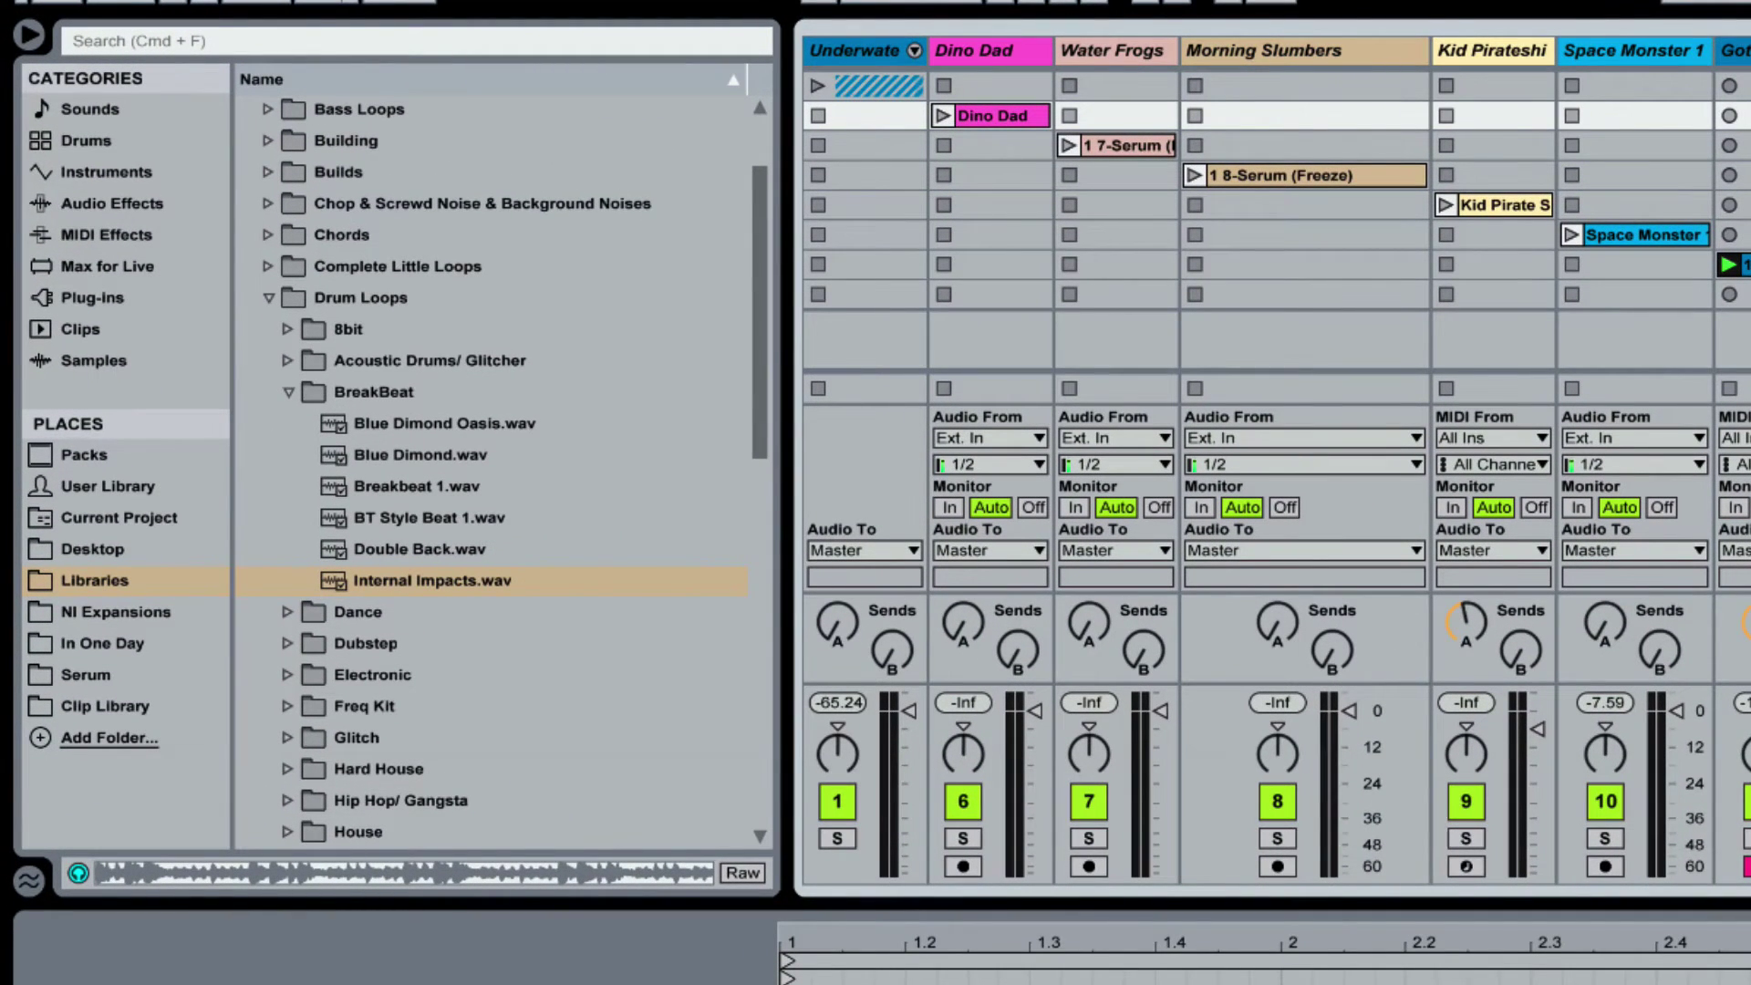
pyautogui.click(267, 296)
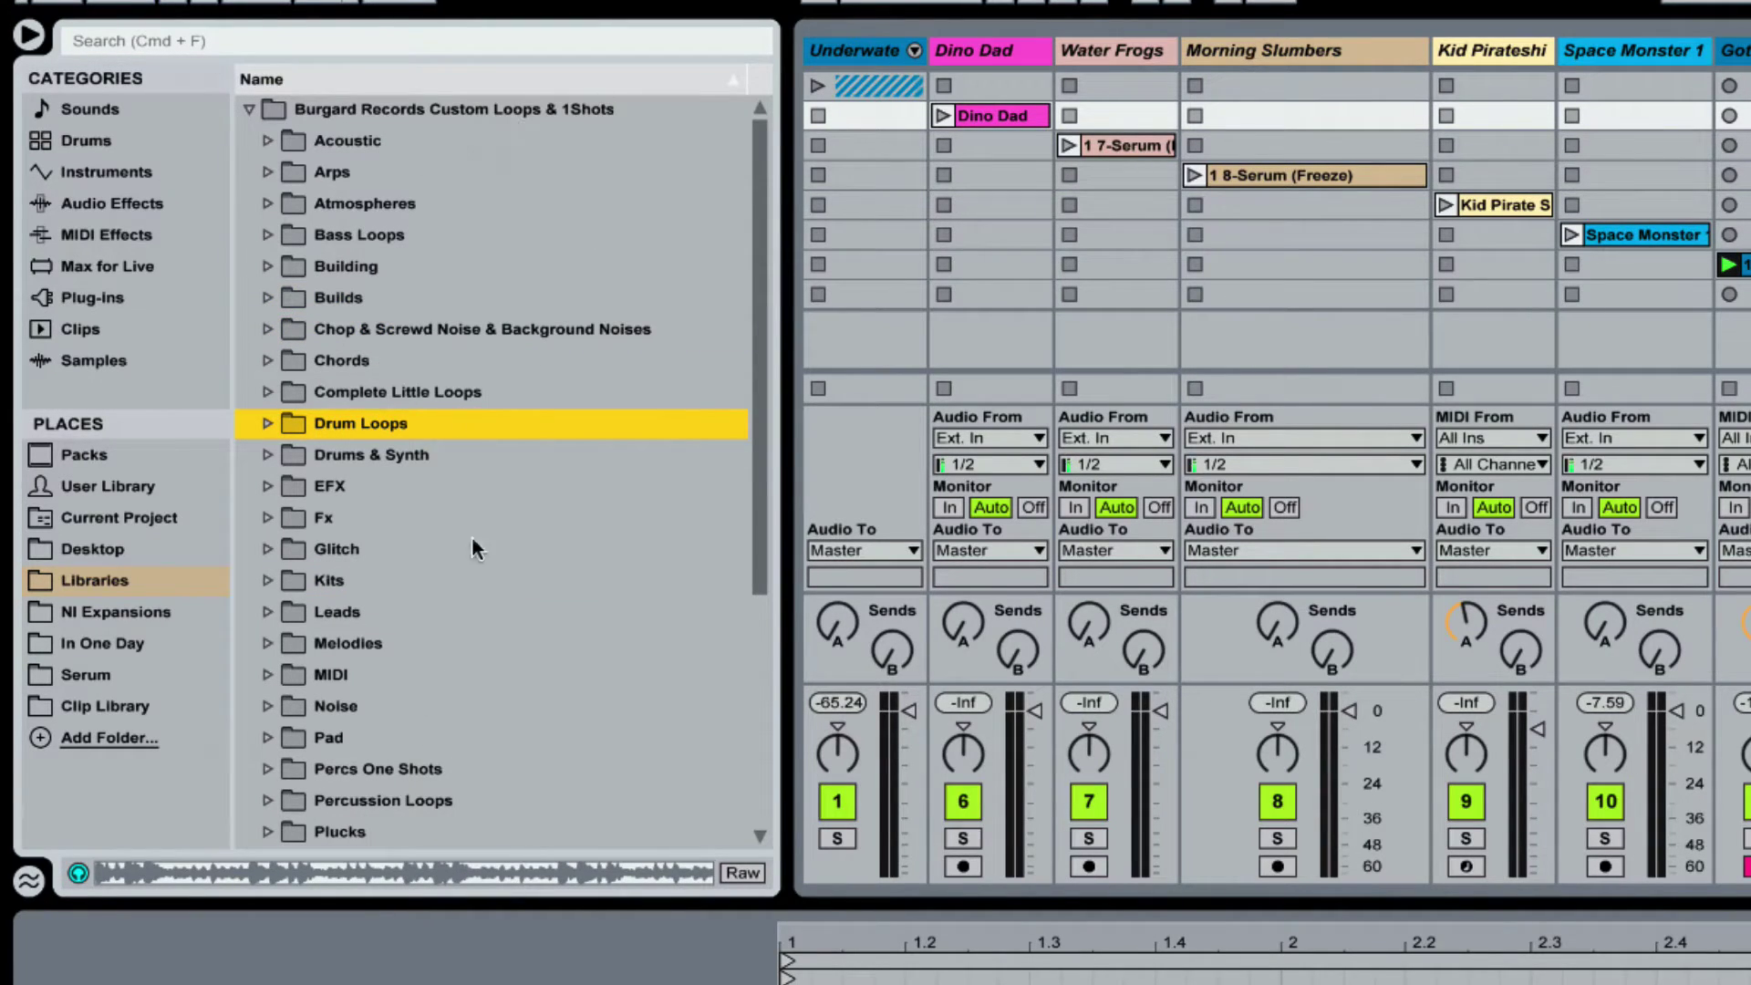
# Step: Play the Dino Dad clip together with the Blood Rave drum loop and adjust the listening volume
pyautogui.click(1151, 267)
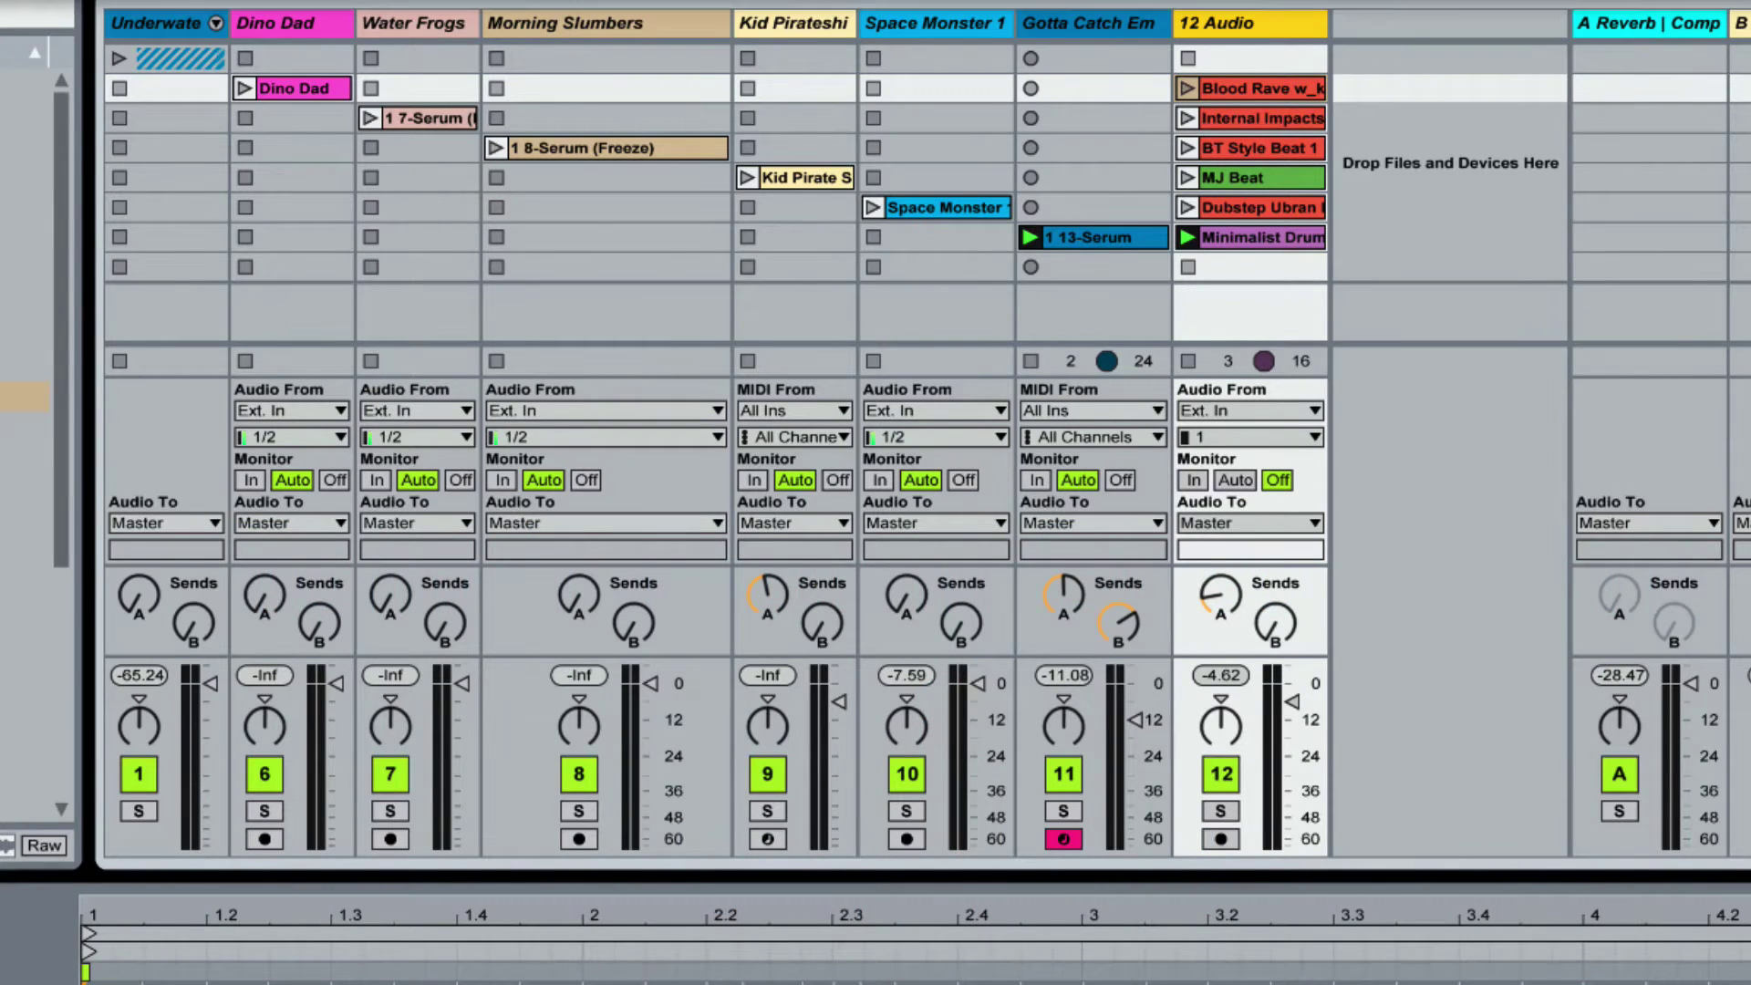
pyautogui.click(1218, 90)
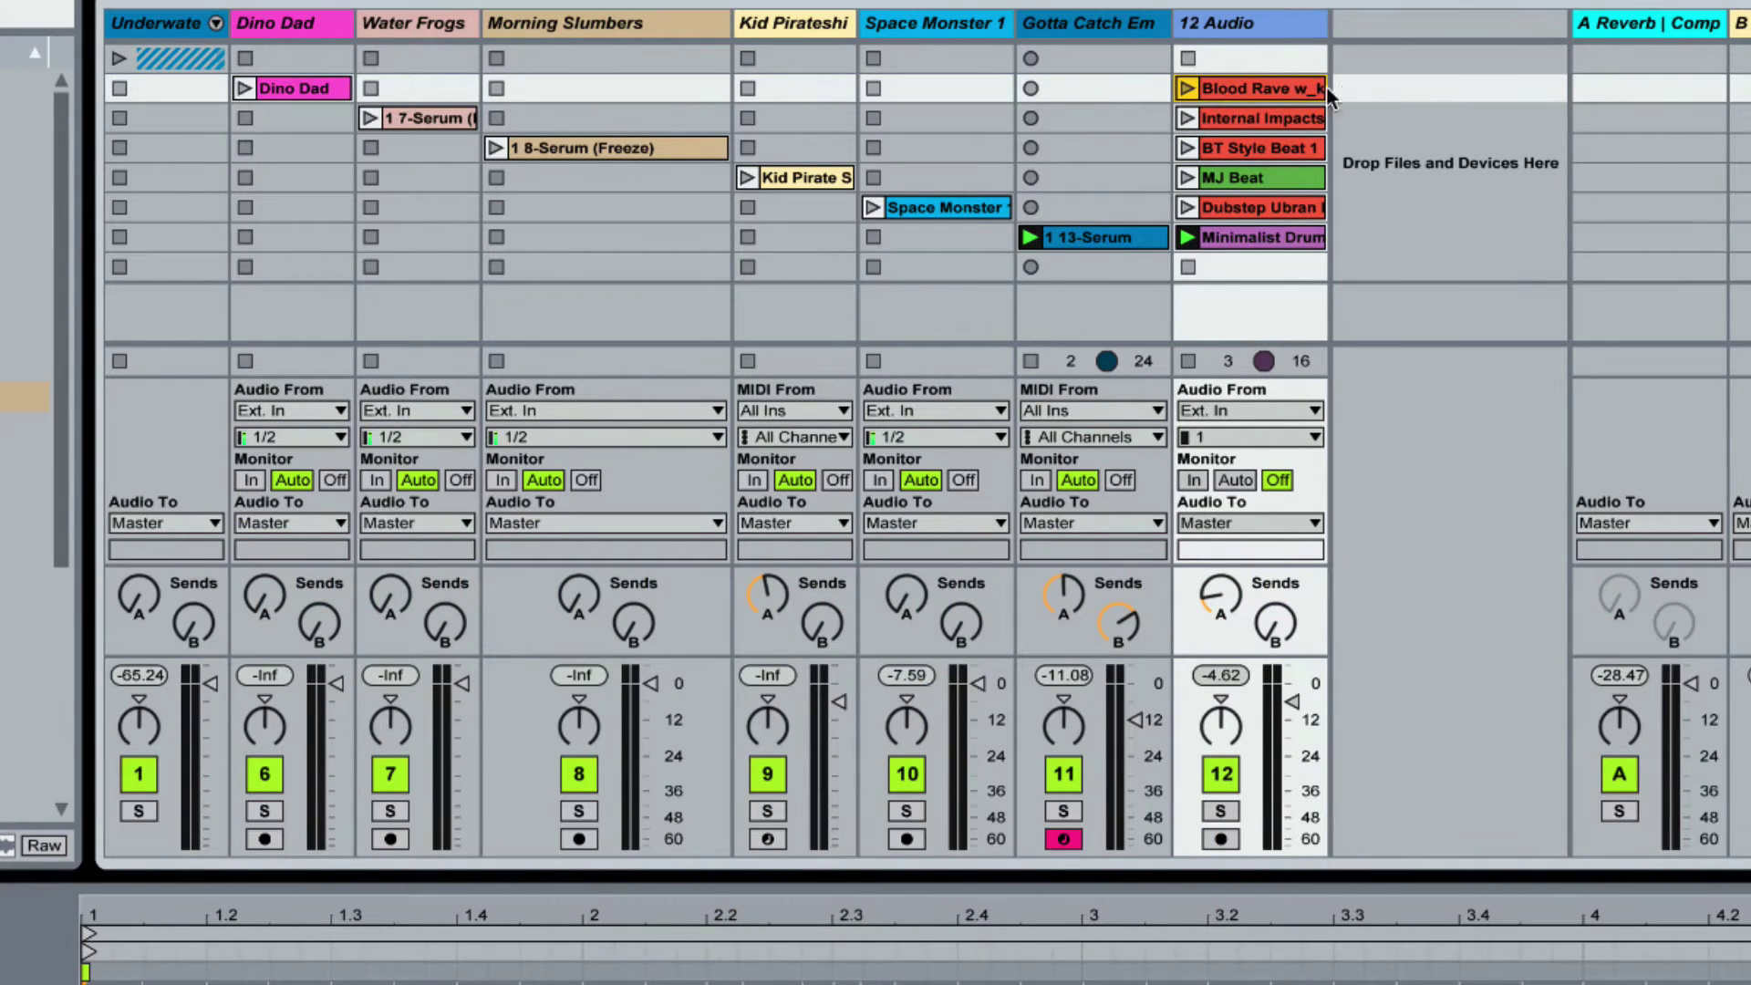
pyautogui.click(268, 22)
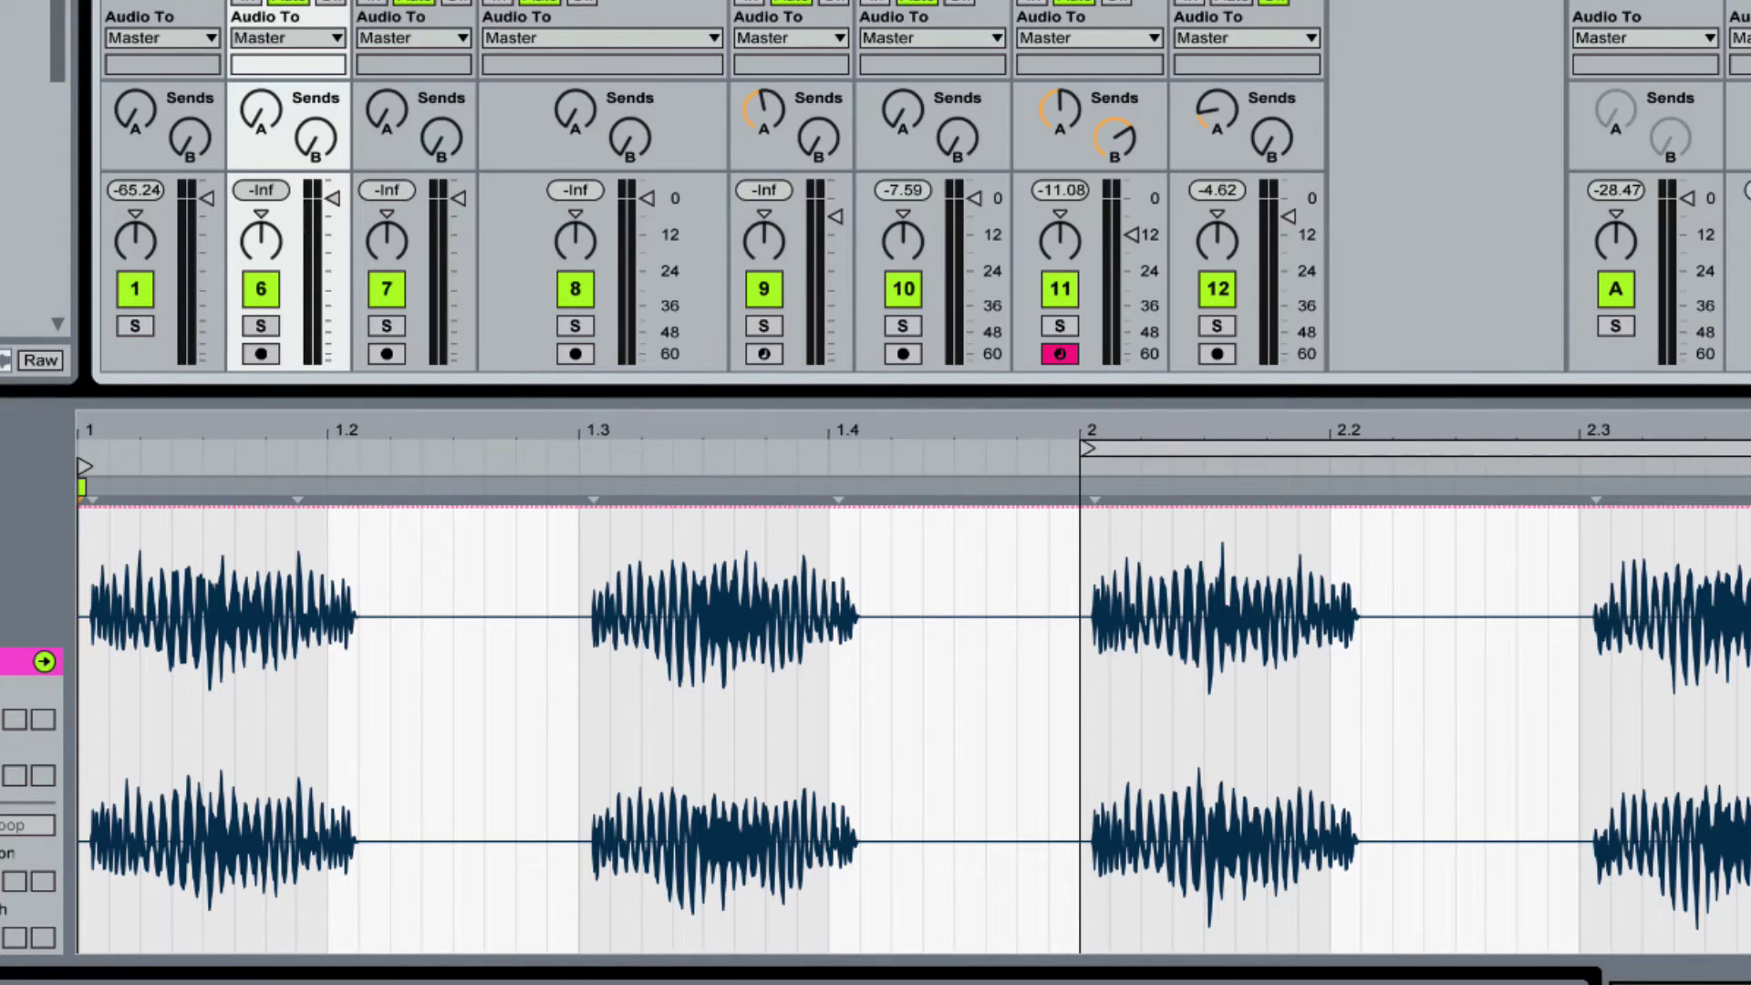
pyautogui.press('space')
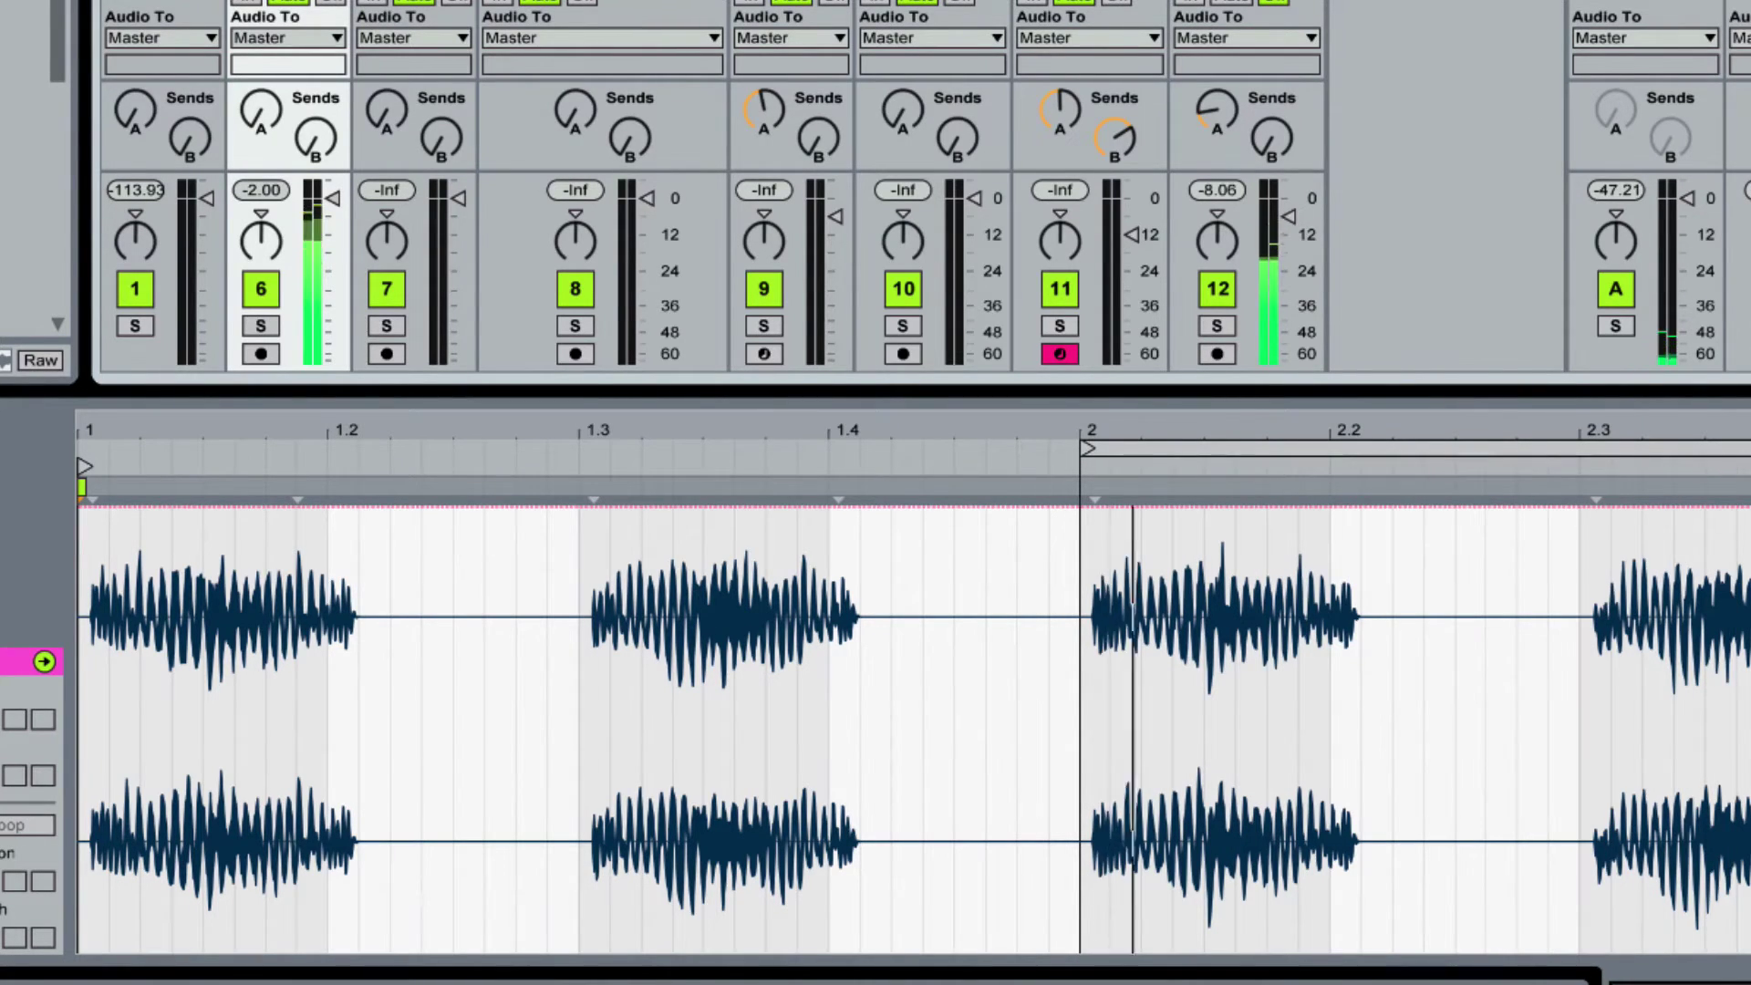
pyautogui.press('XF86AudioLowerVolume')
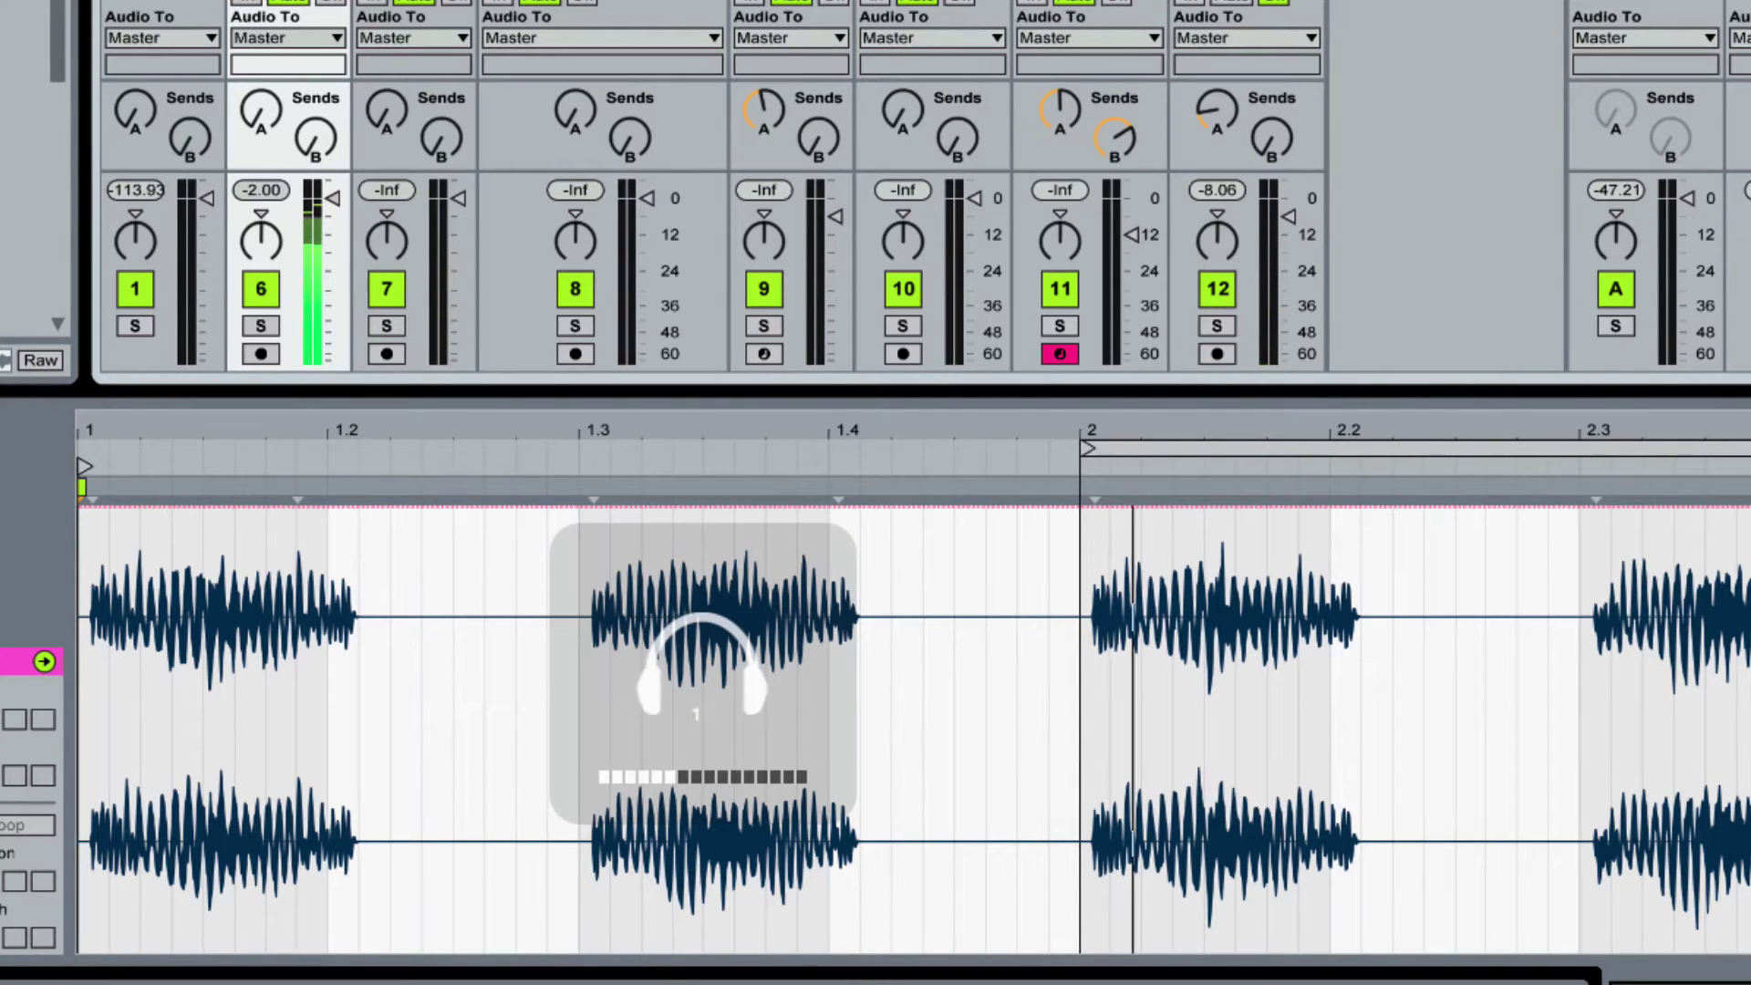
pyautogui.press('XF86AudioRaiseVolume')
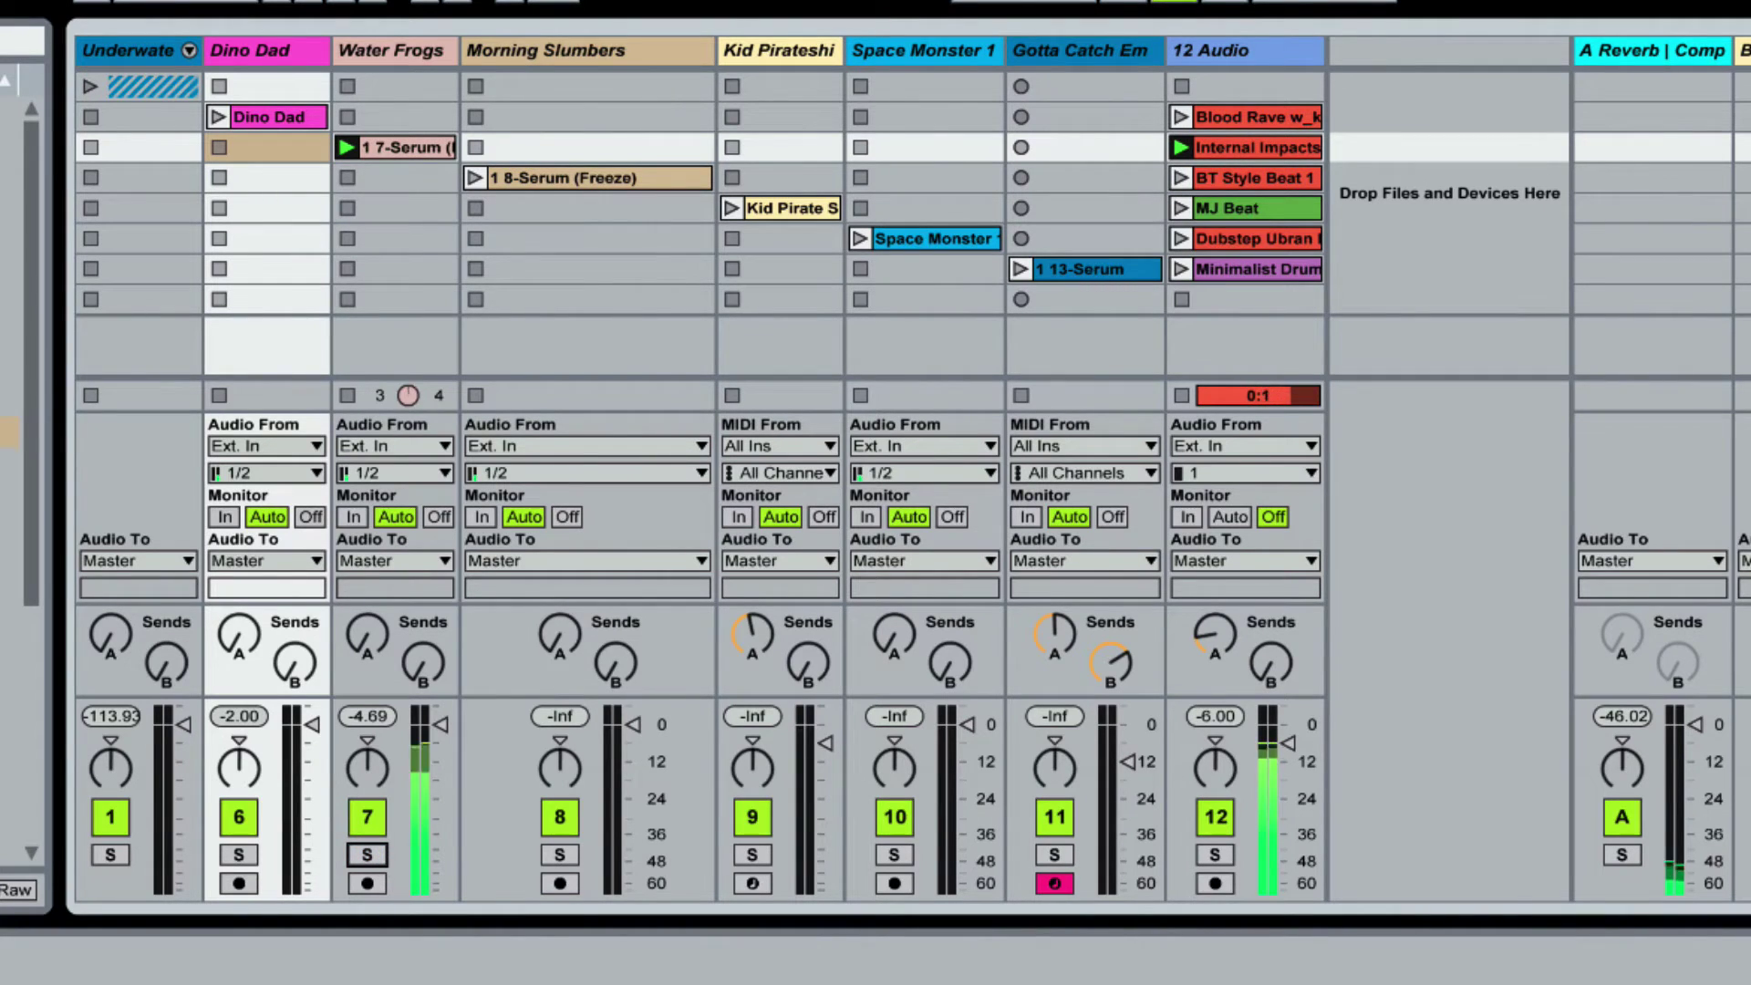
# Step: Launch the following scenes up to Kid Pirate and raise that track's volume during playback
pyautogui.press('Down')
pyautogui.press('Return')
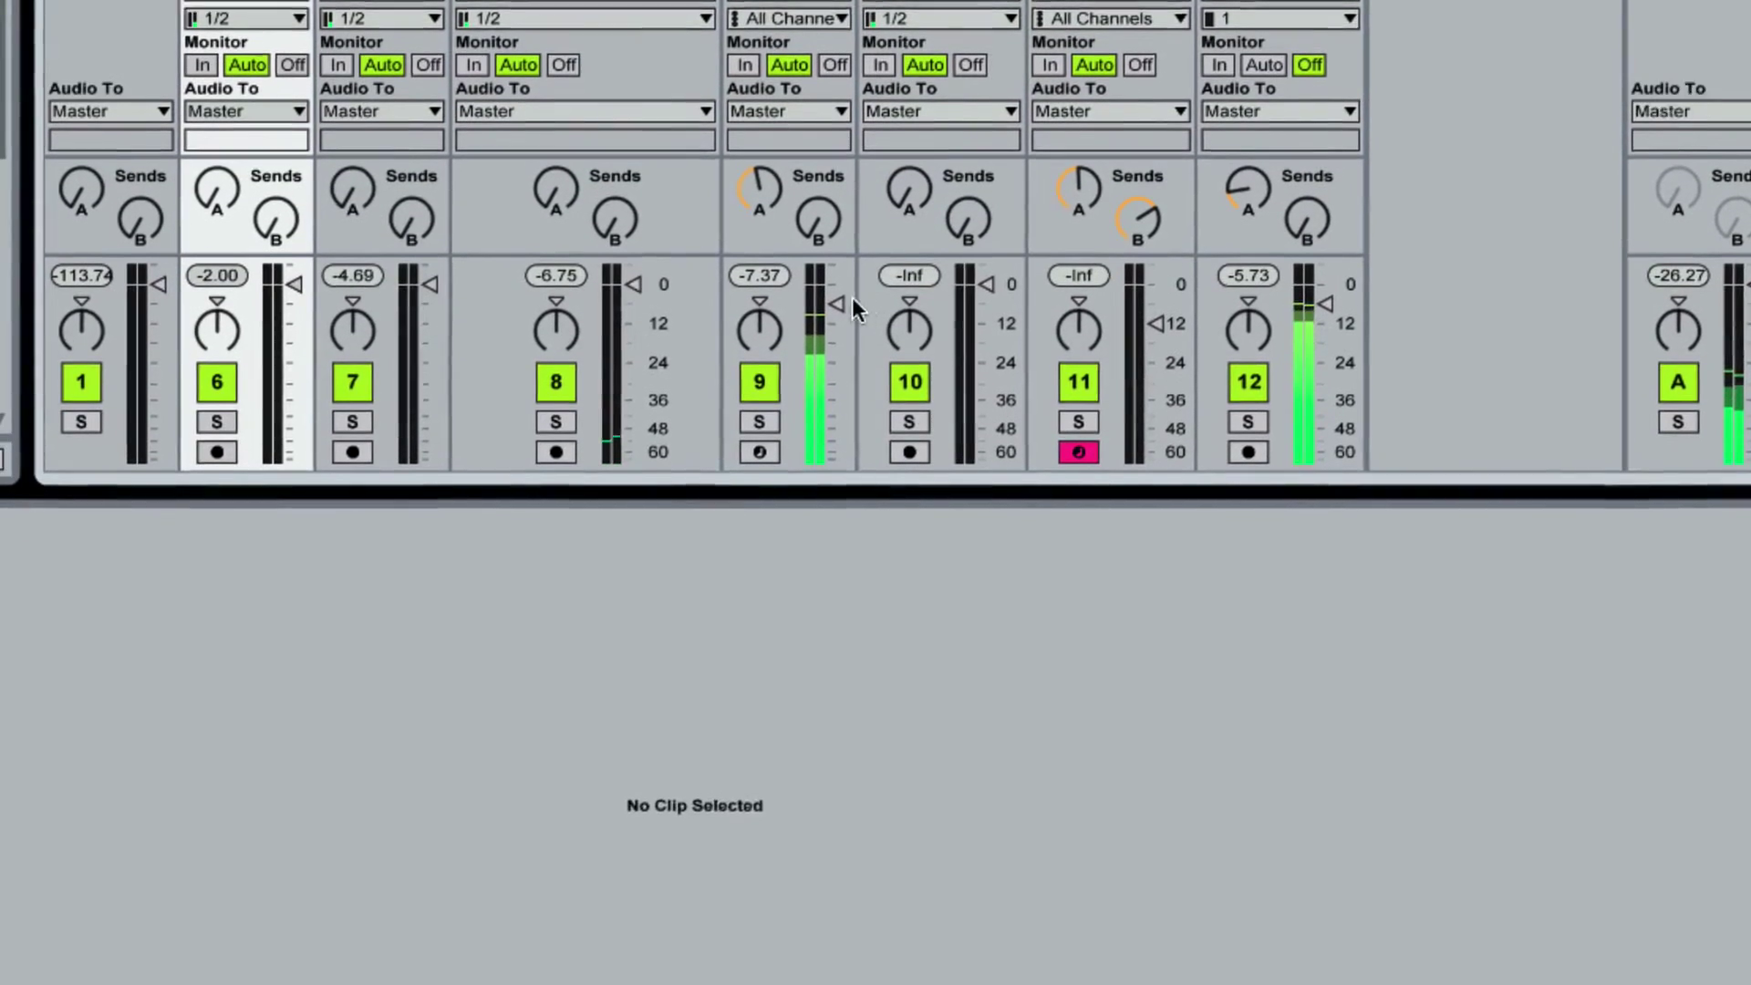
pyautogui.moveTo(836, 265); pyautogui.dragTo(836, 277)
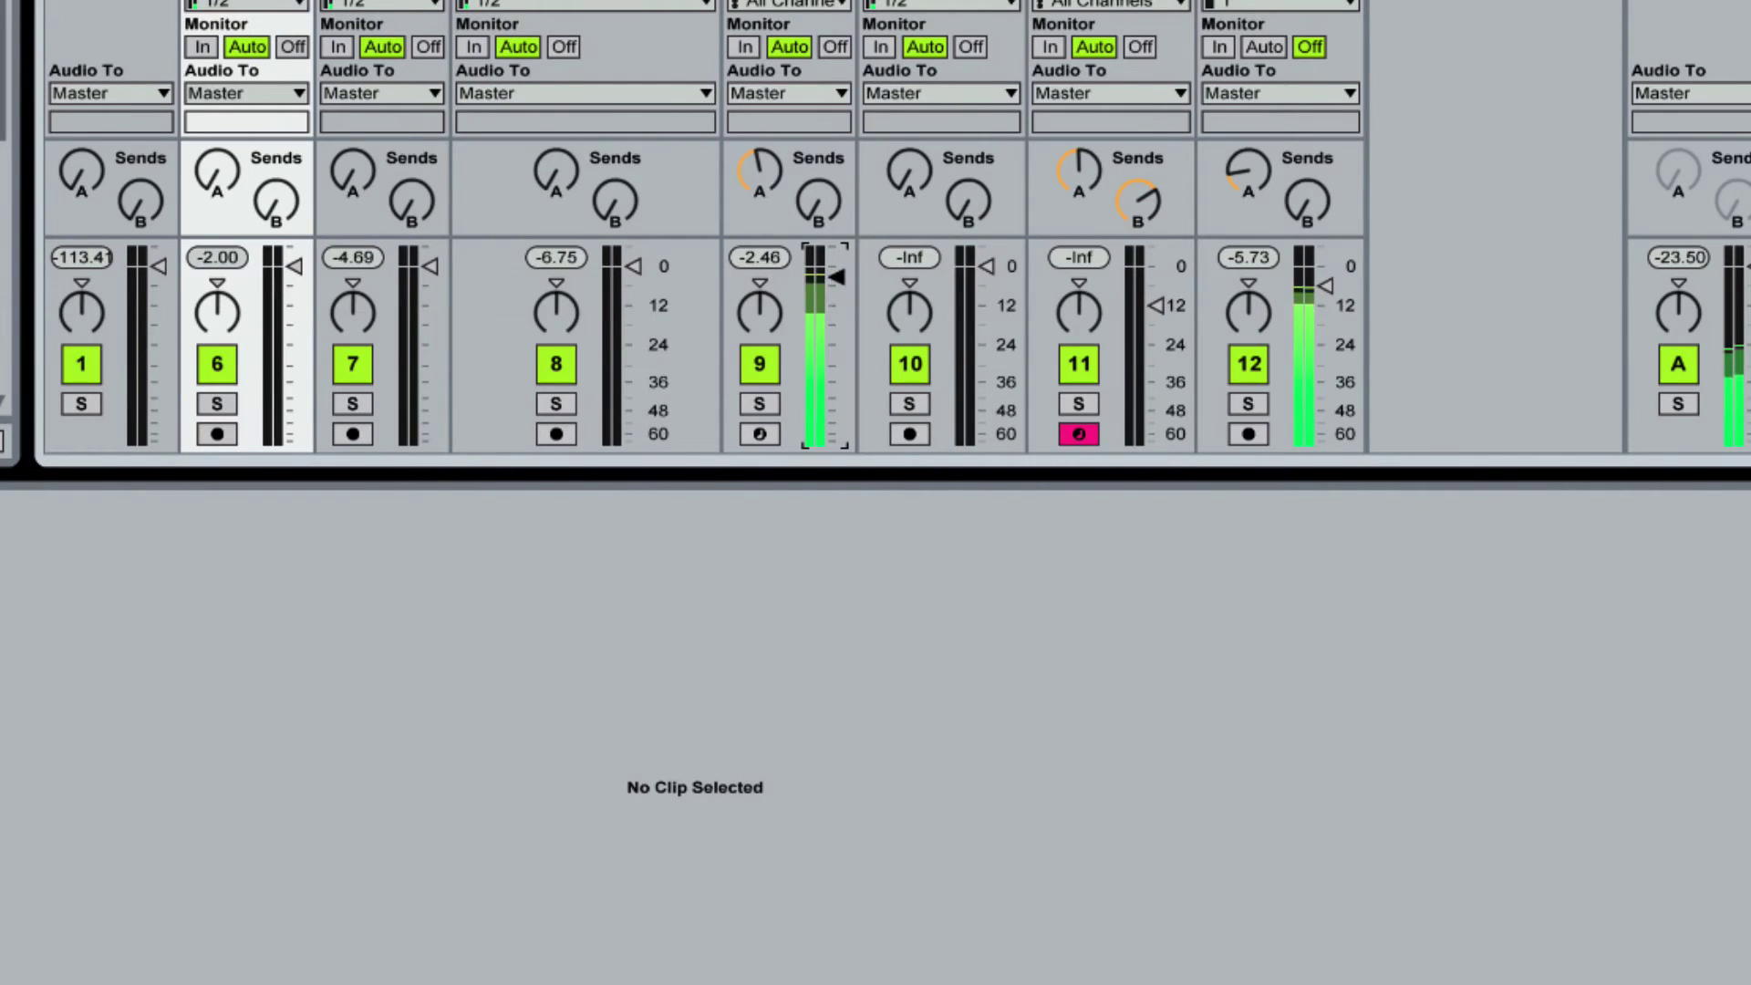
pyautogui.click(836, 277)
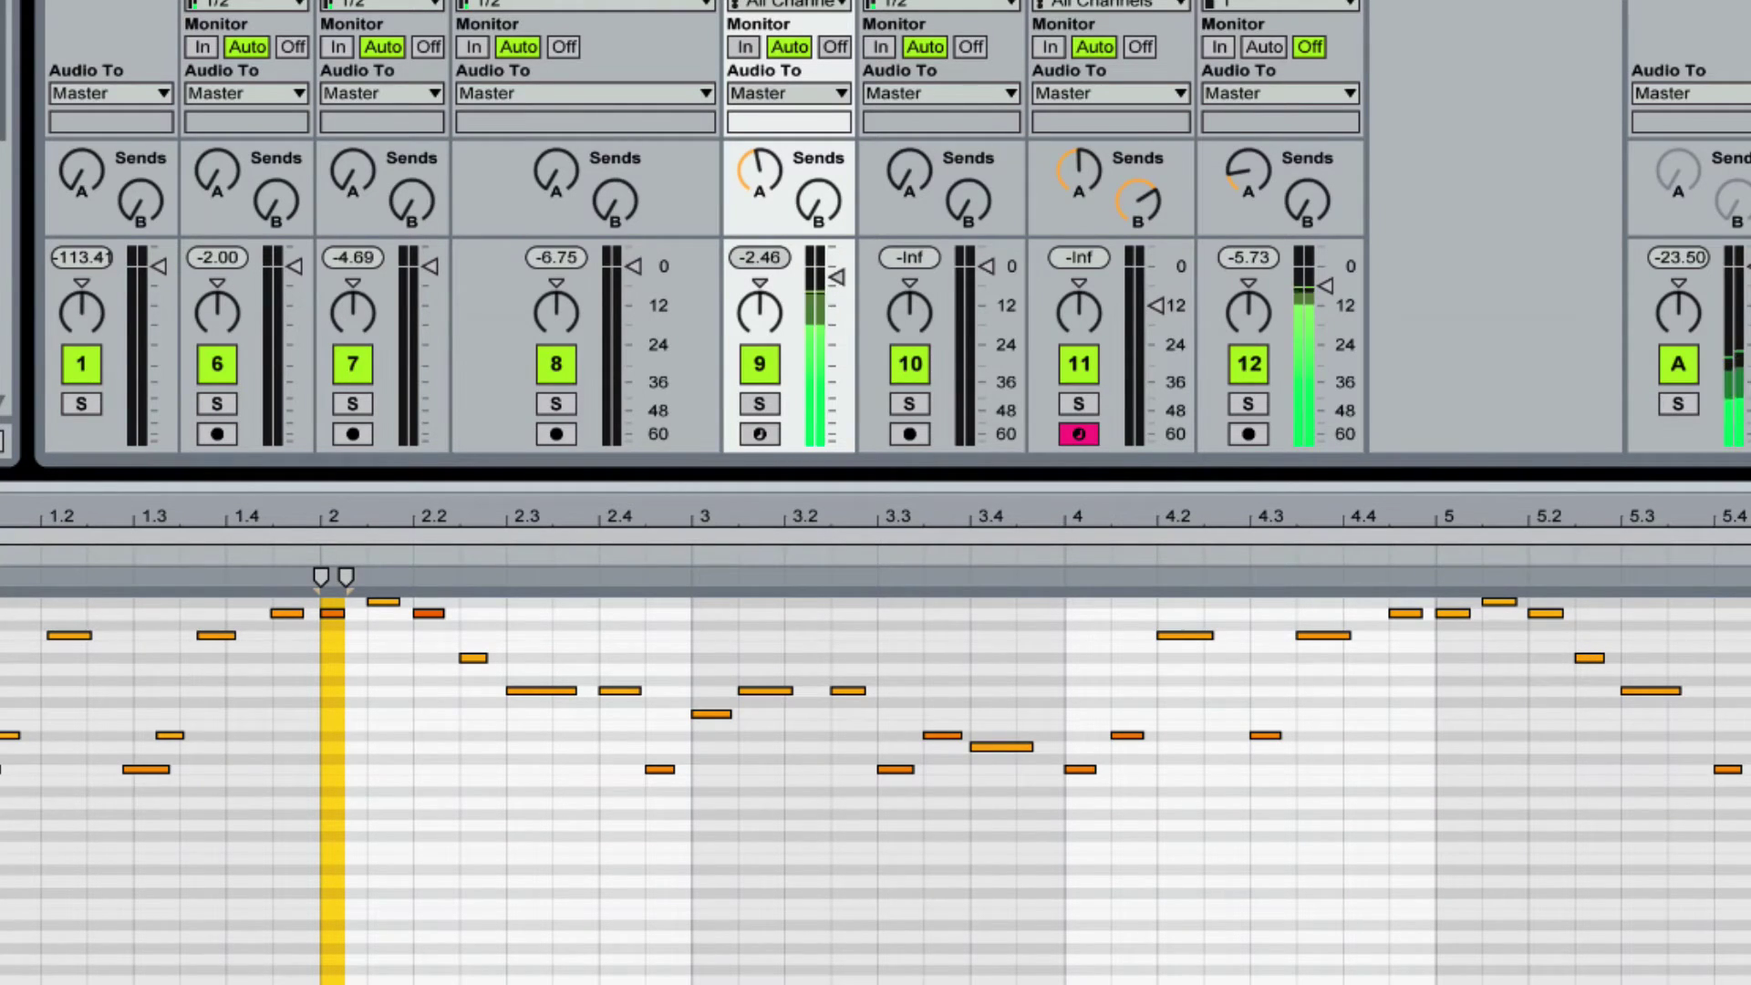
# Step: Launch the Space Monster scene and raise its track's reverb send A while that track is temporarily soloed
pyautogui.press('Delete')
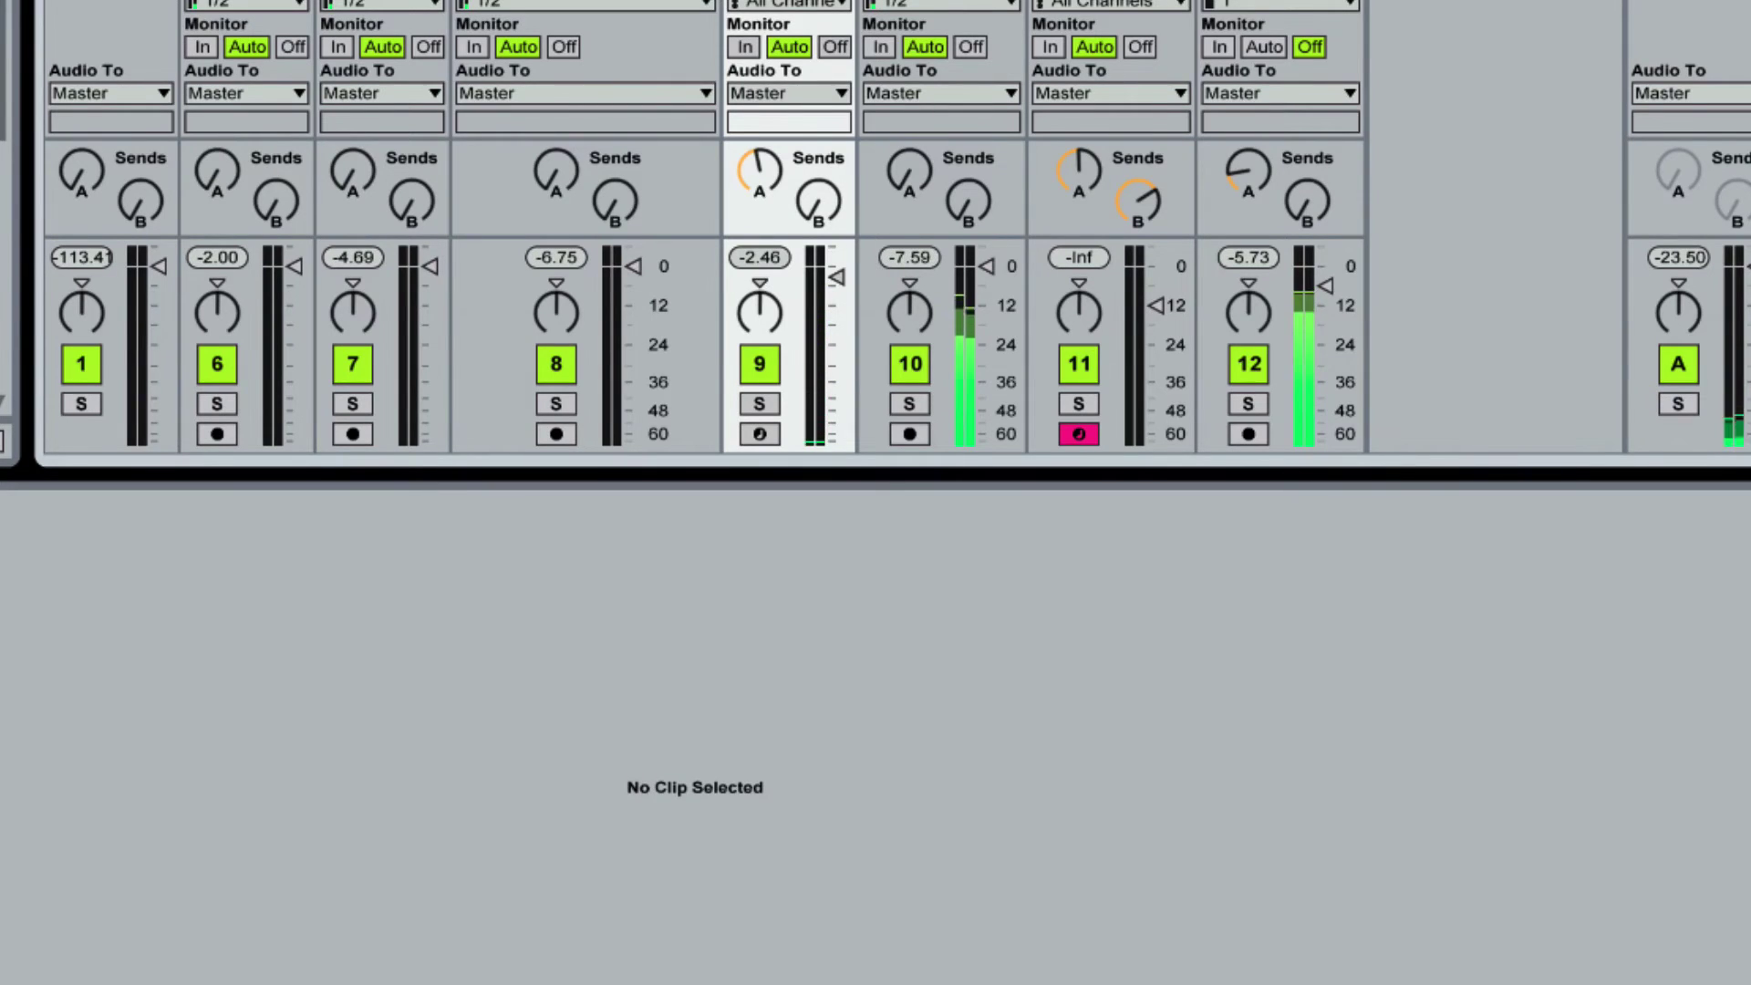
pyautogui.click(907, 400)
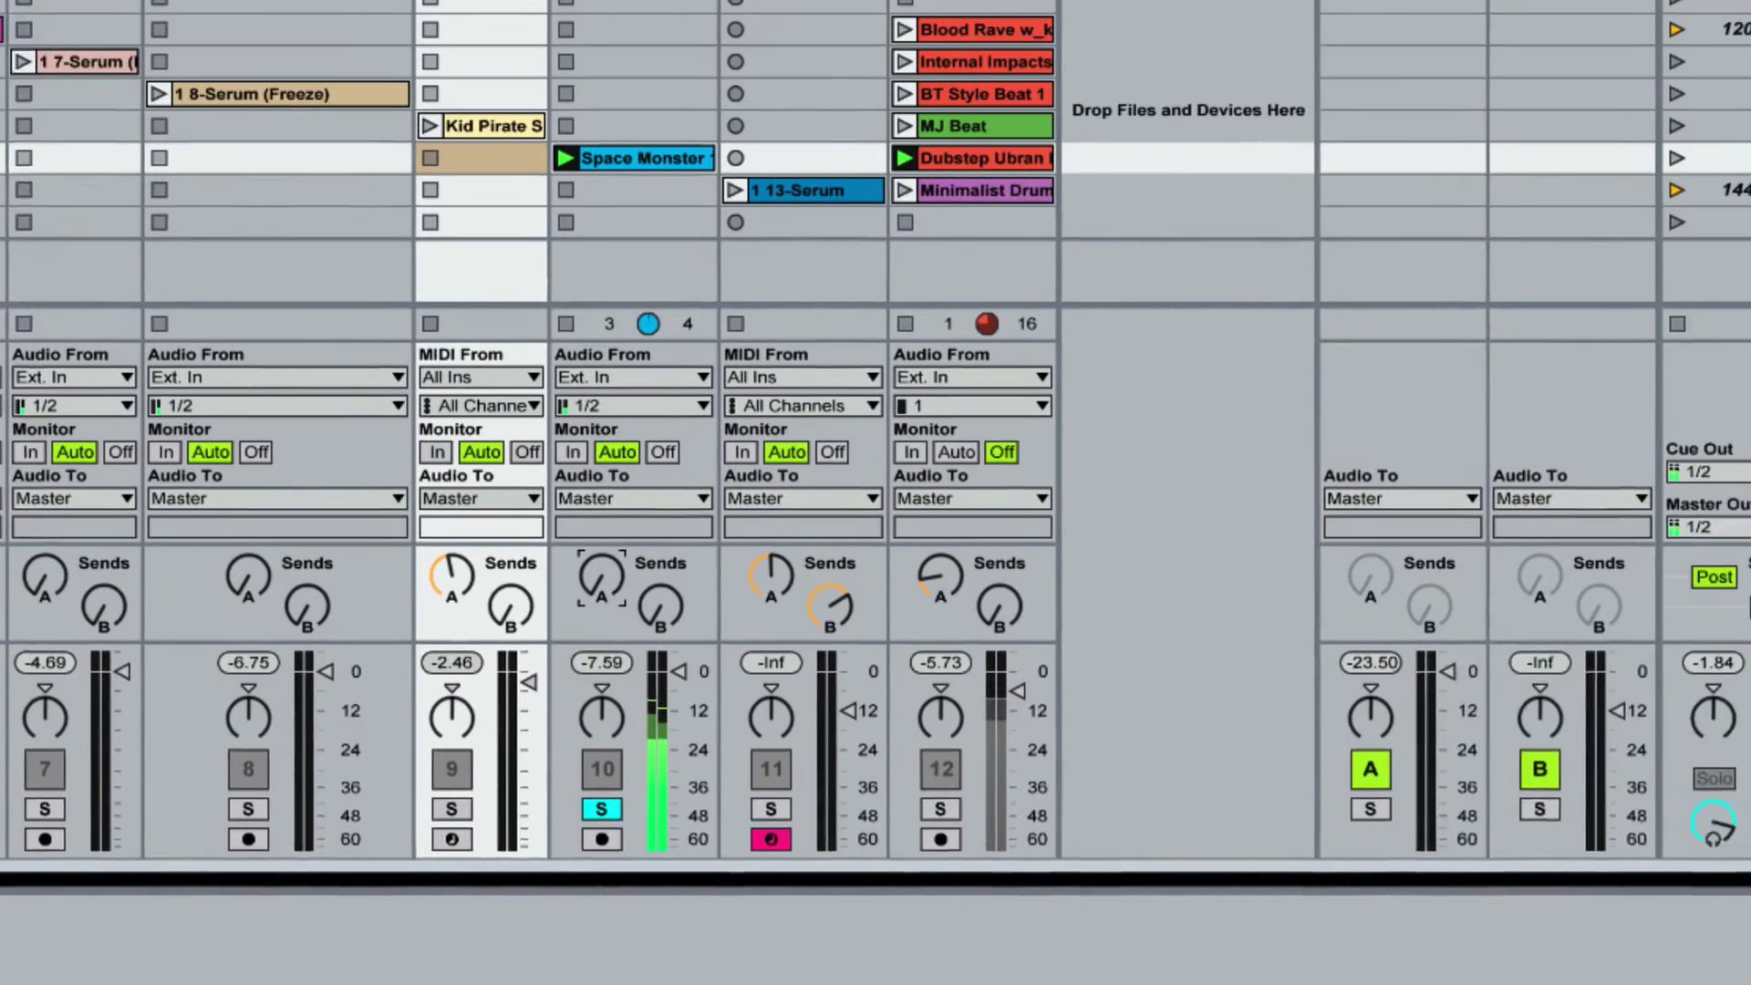
pyautogui.moveTo(926, 164); pyautogui.dragTo(916, 166)
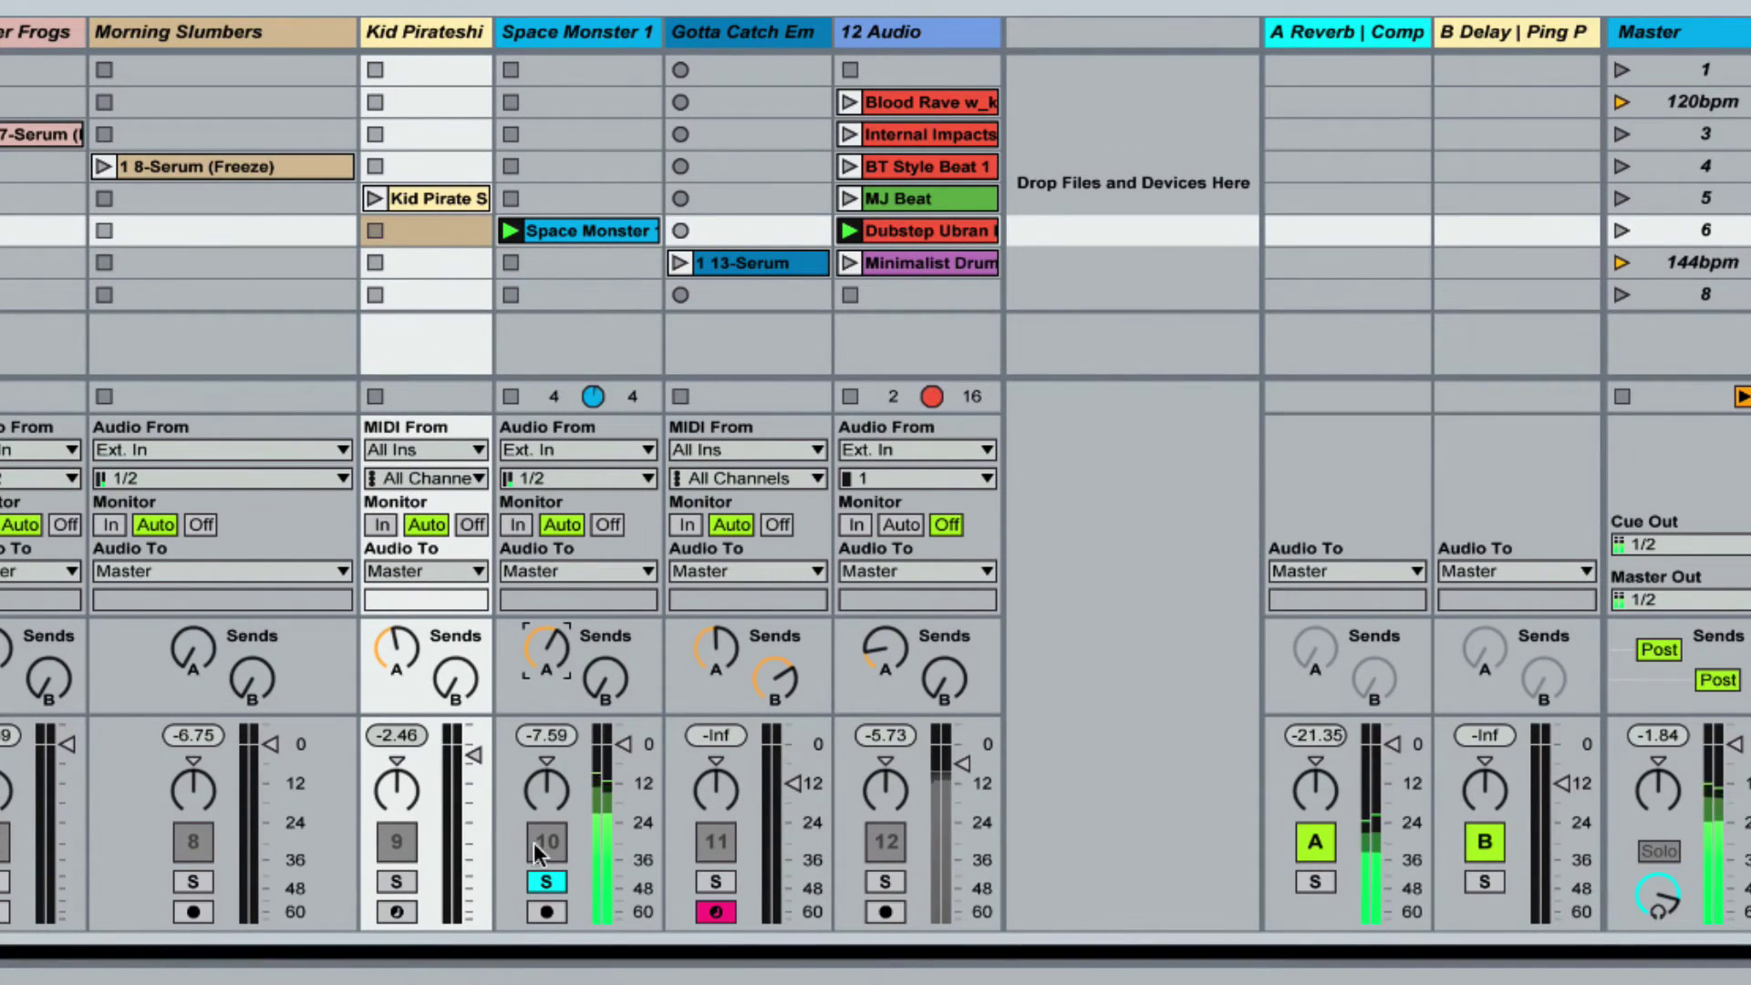
pyautogui.click(544, 881)
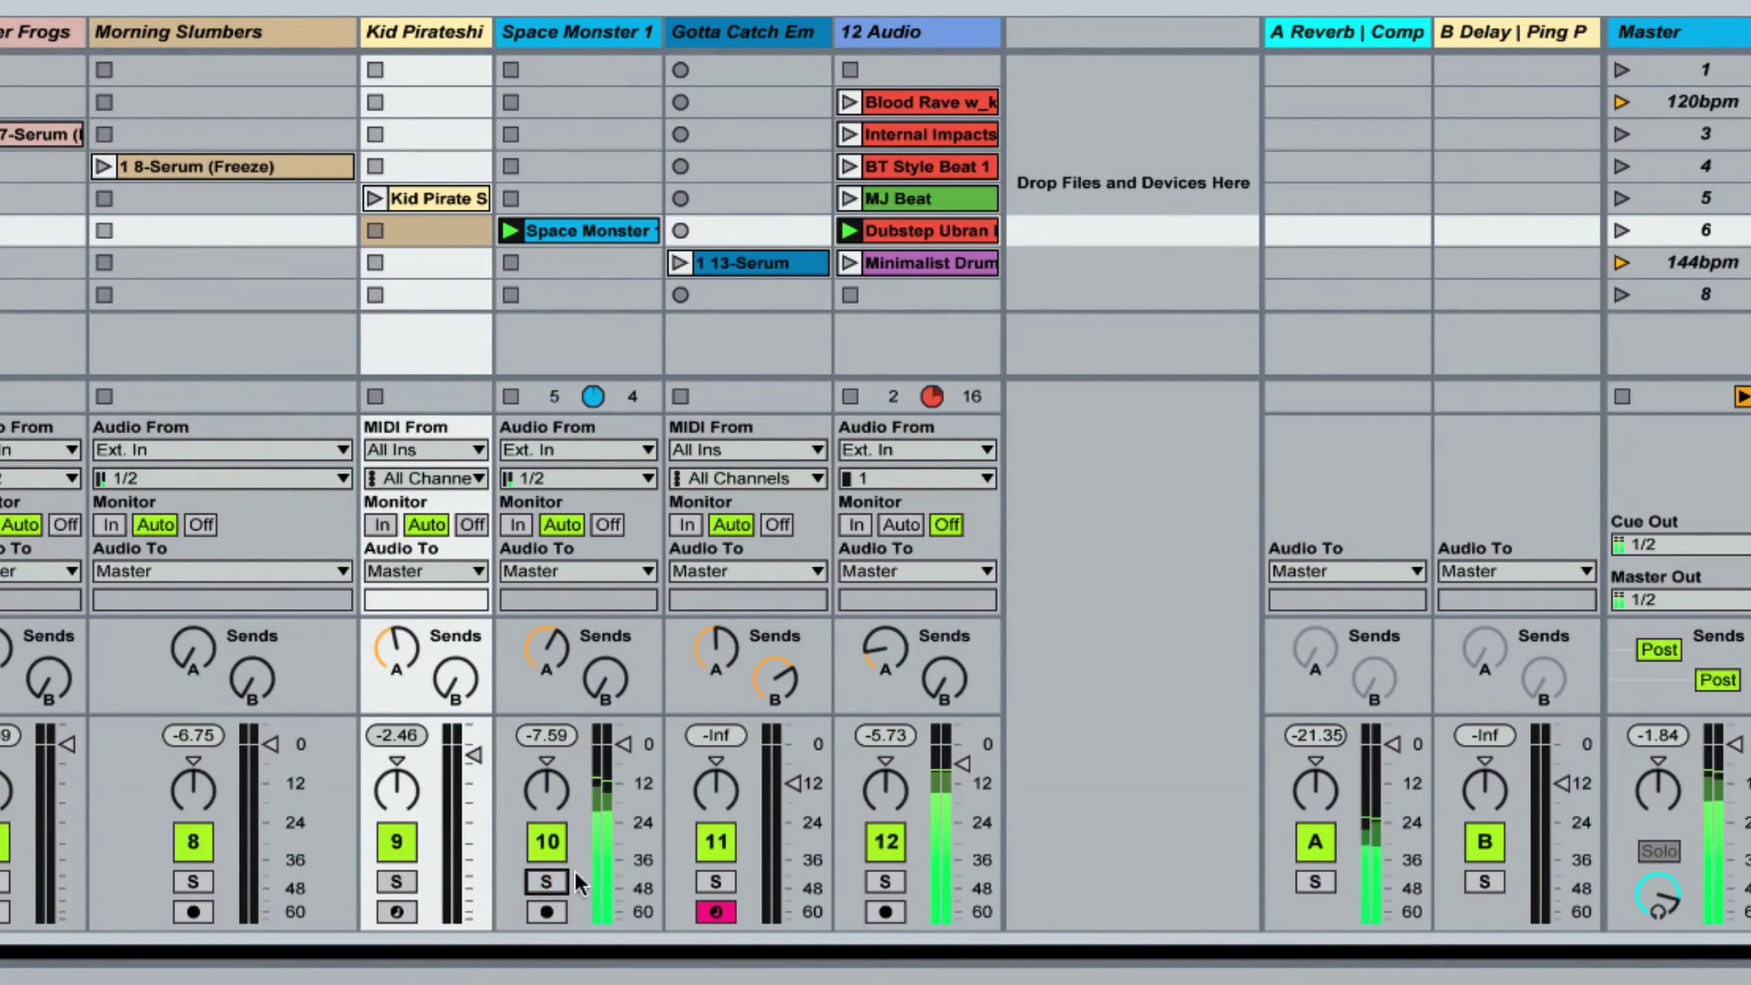
# Step: Launch the 144bpm scene and inspect the Gotta Catch Em All patch in its Serum plug-in window
pyautogui.click(1628, 259)
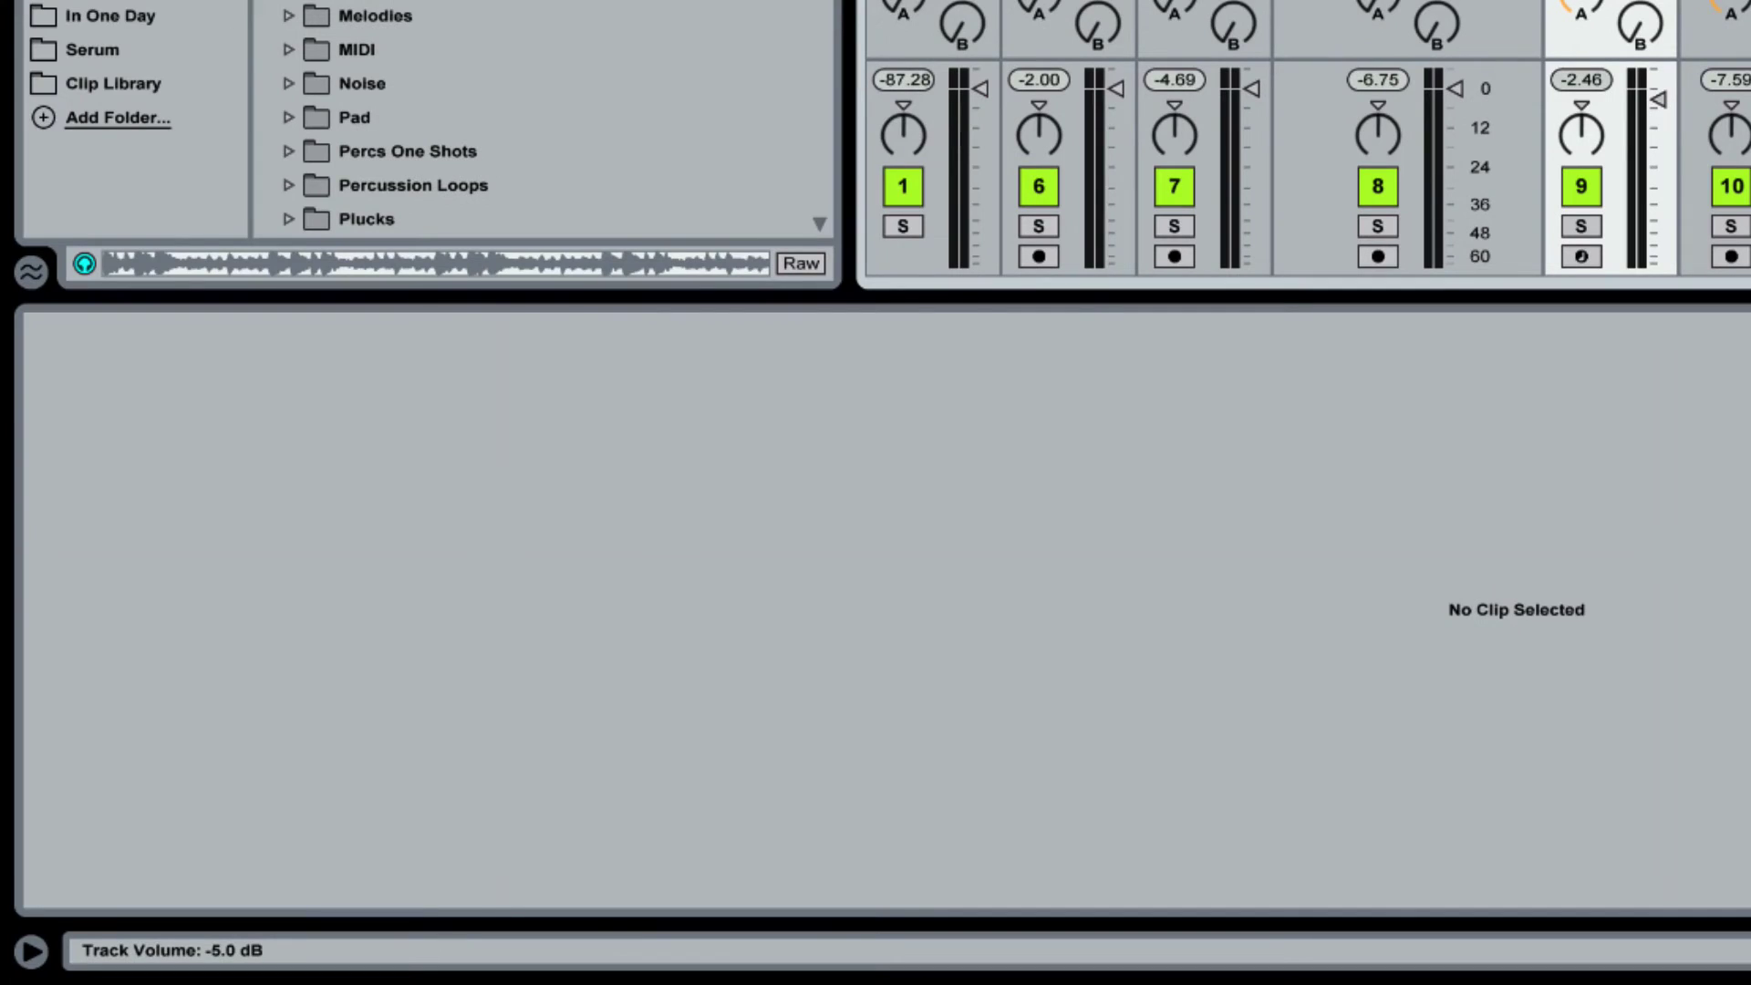
pyautogui.hotkey('shift', 'Tab')
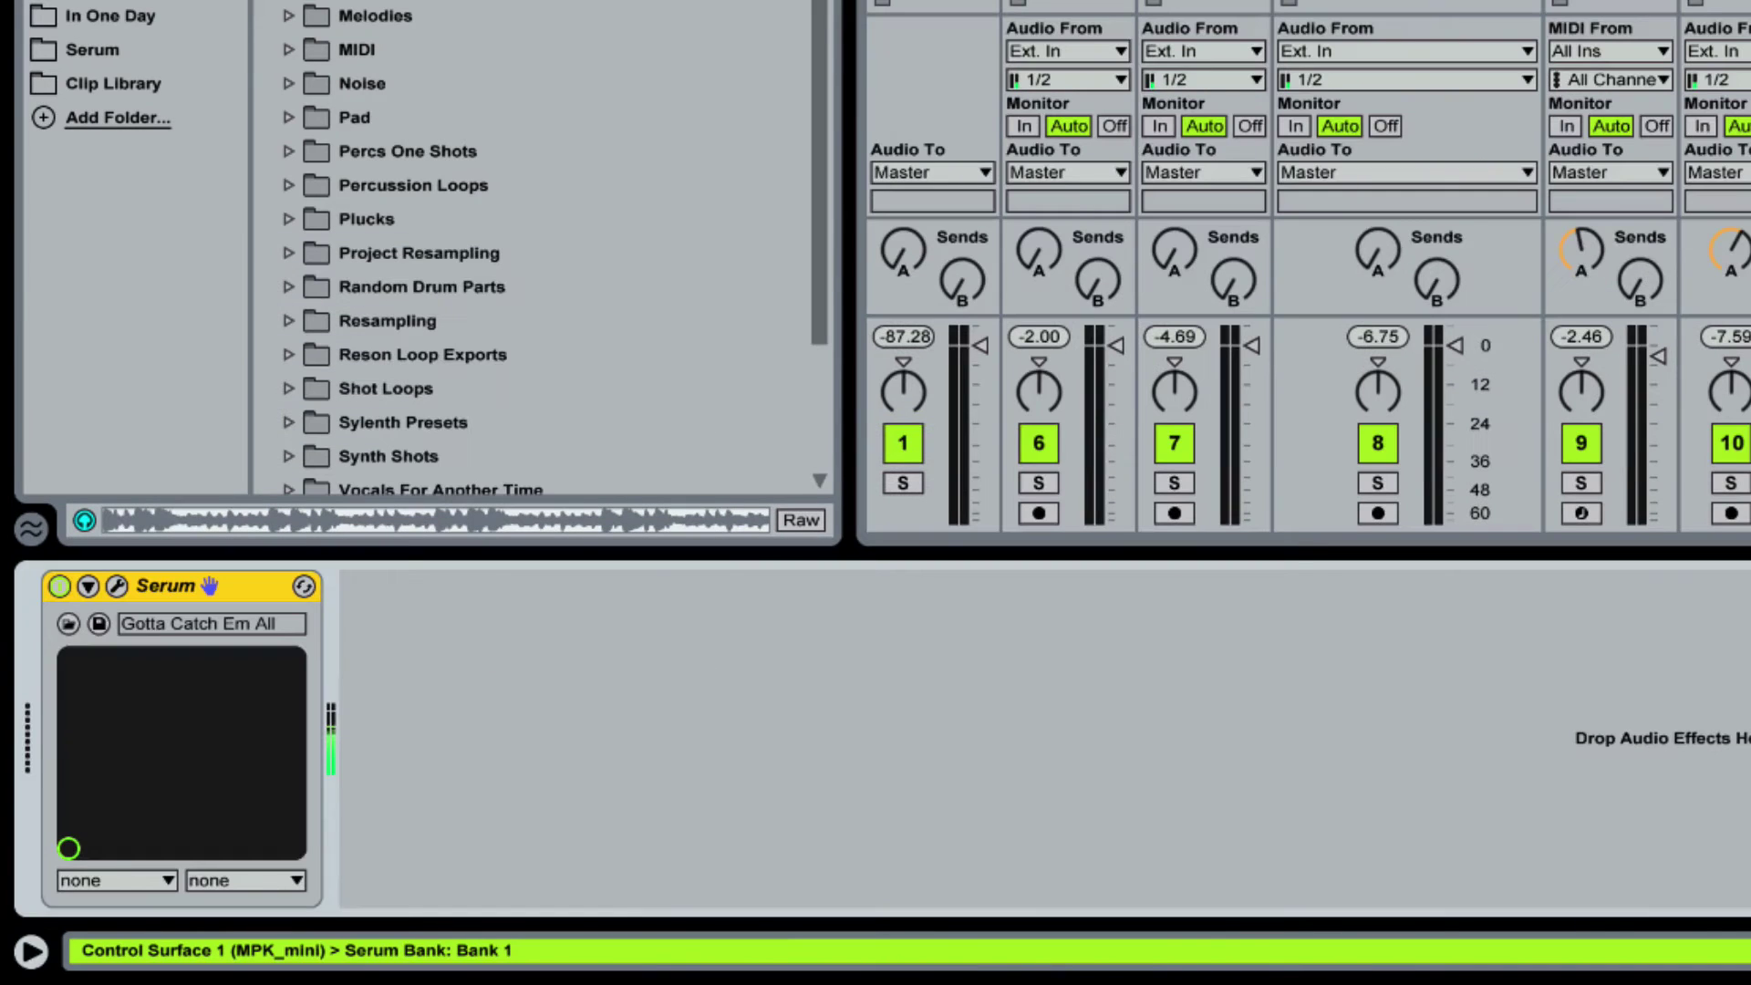
pyautogui.click(115, 586)
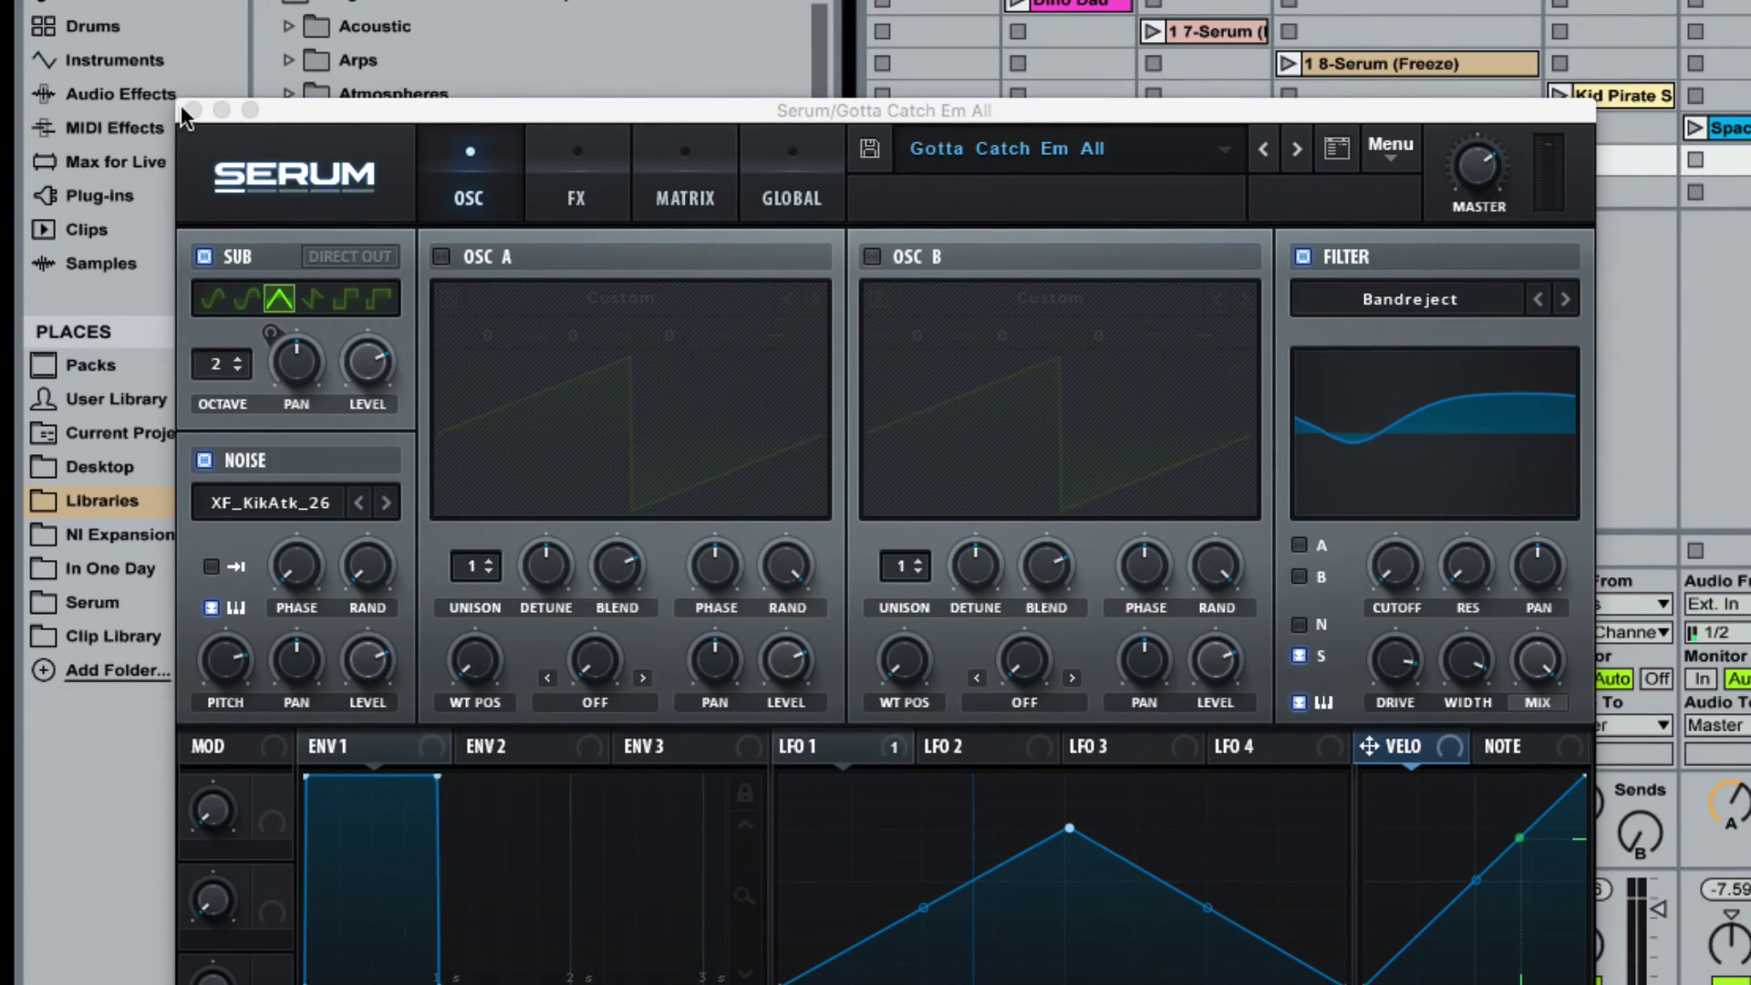
pyautogui.click(192, 111)
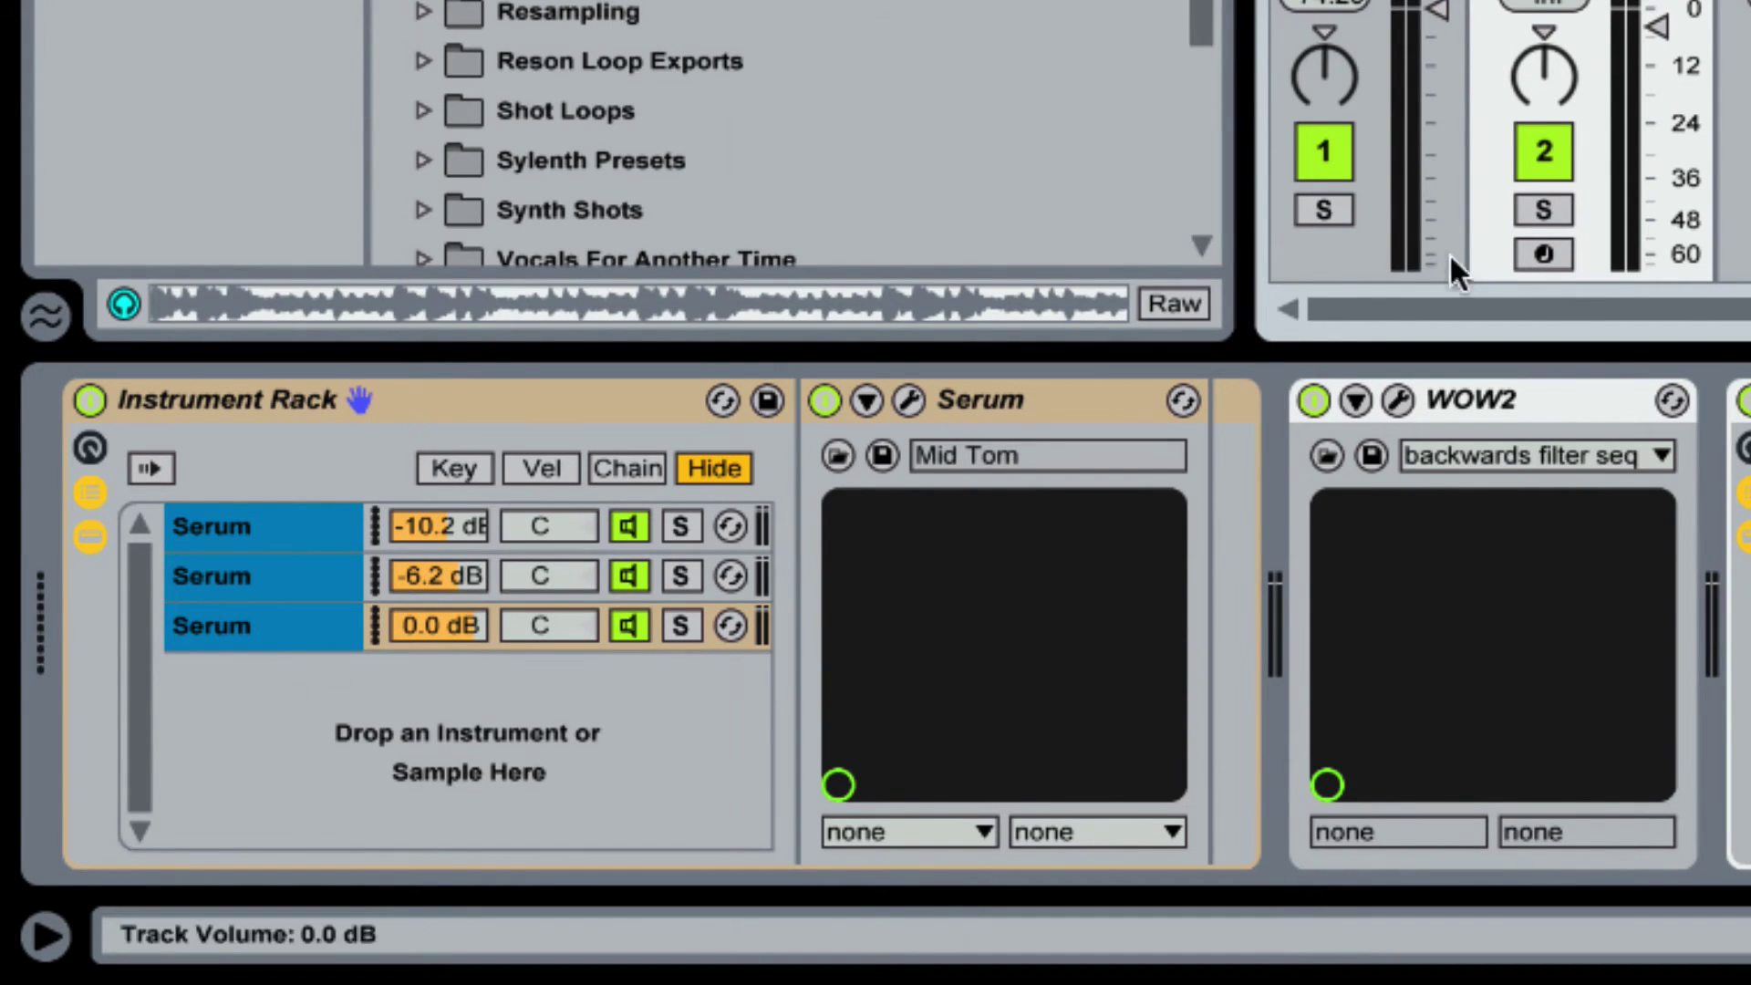
# Step: Arm track 2, which holds the layered Serum instrument rack, for live playing
pyautogui.click(1543, 254)
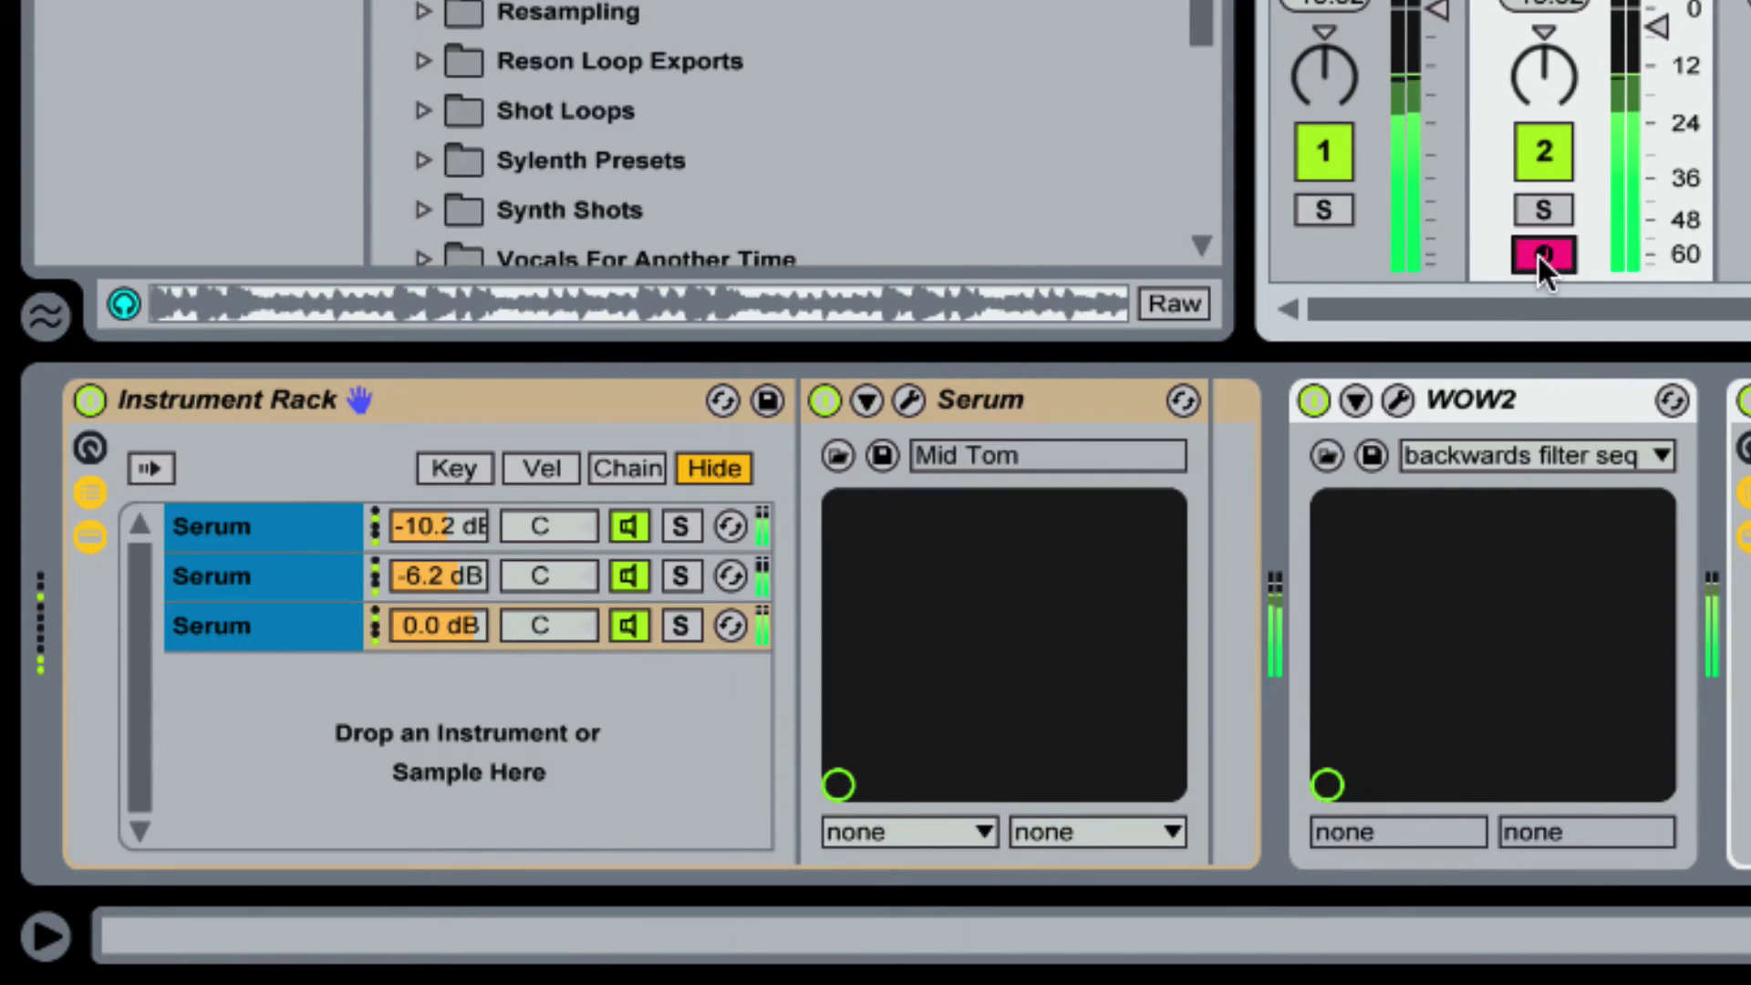